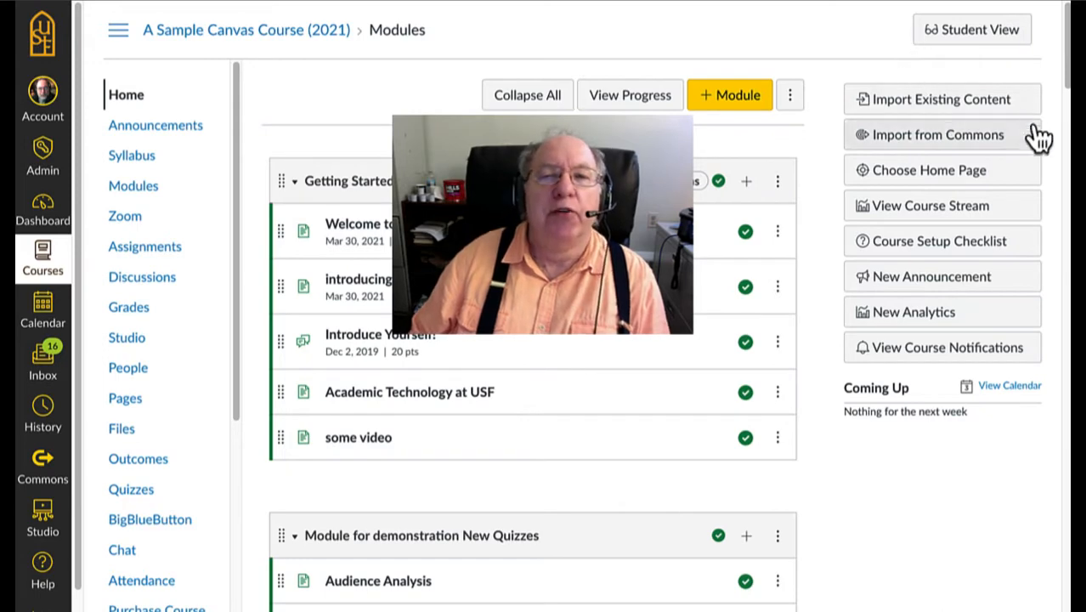
Step: Review the Audience Analysis page in the New Quizzes demonstration module, returning to the course's module list
{"action": "left_click_drag", "start_coordinate": [1067, 78], "coordinate": [1069, 122]}
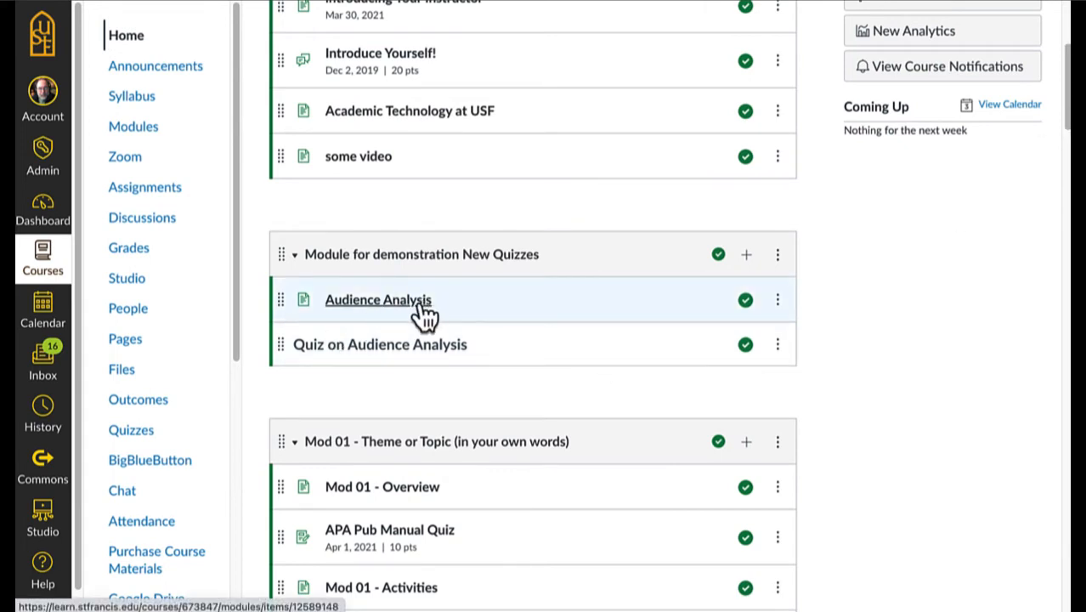
{"action": "left_click", "coordinate": [422, 315]}
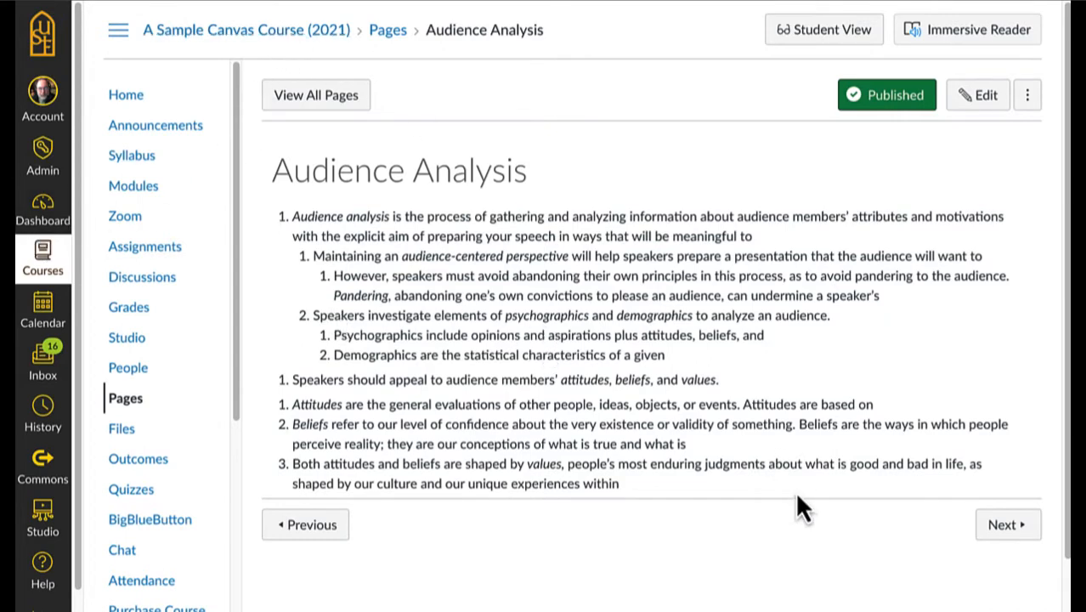
{"action": "left_click", "coordinate": [325, 42]}
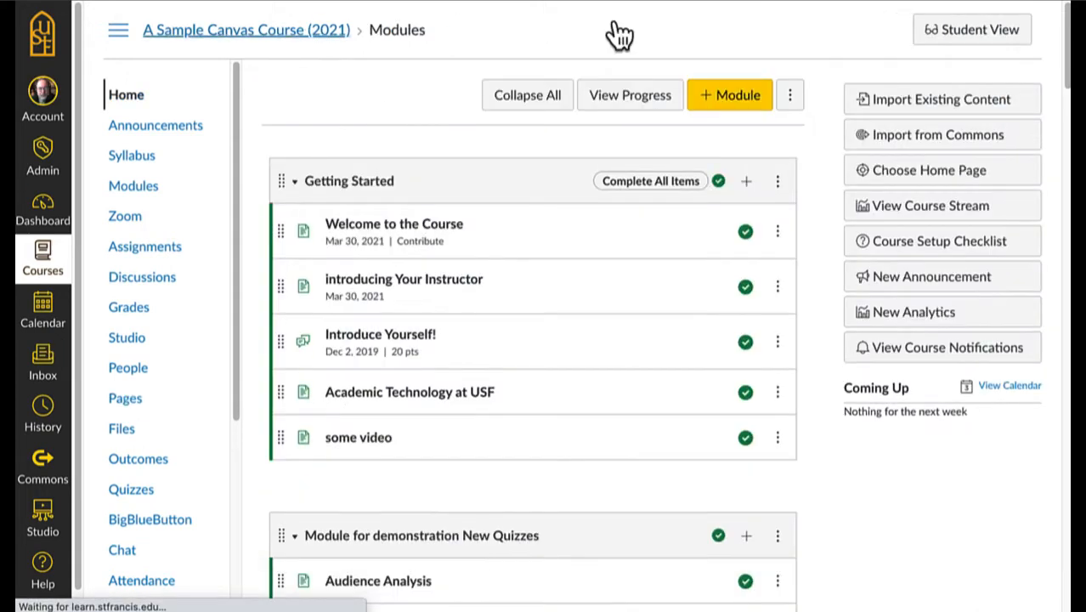
{"action": "scroll", "coordinate": [1068, 77], "scroll_direction": "down", "scroll_amount": 2}
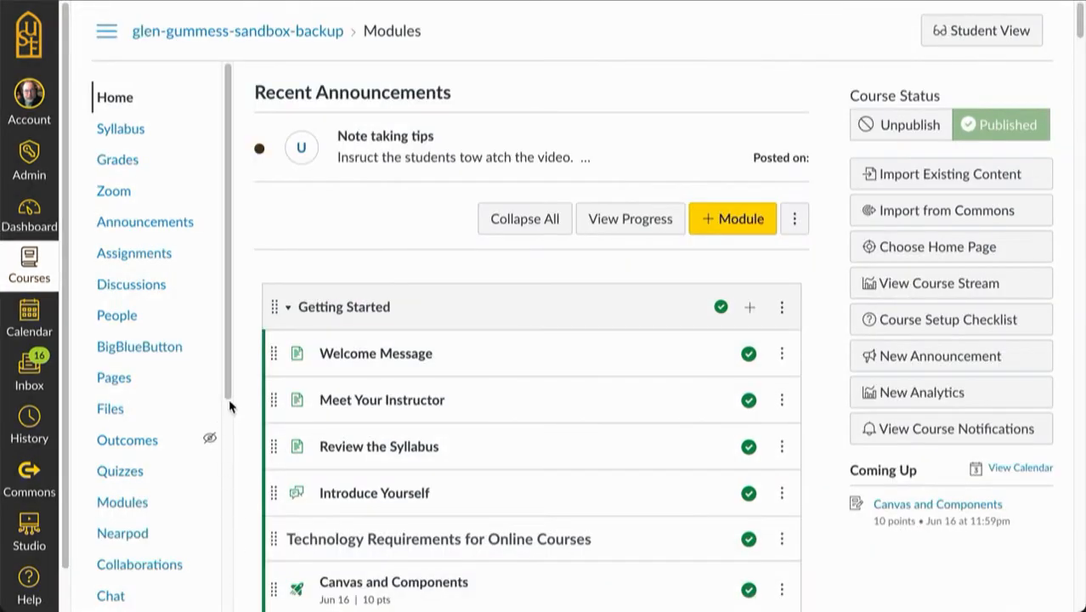
Step: Enable the New Quizzes feature option in the sandbox course's settings
{"action": "left_click_drag", "start_coordinate": [227, 393], "coordinate": [229, 611]}
{"action": "left_click", "coordinate": [127, 598]}
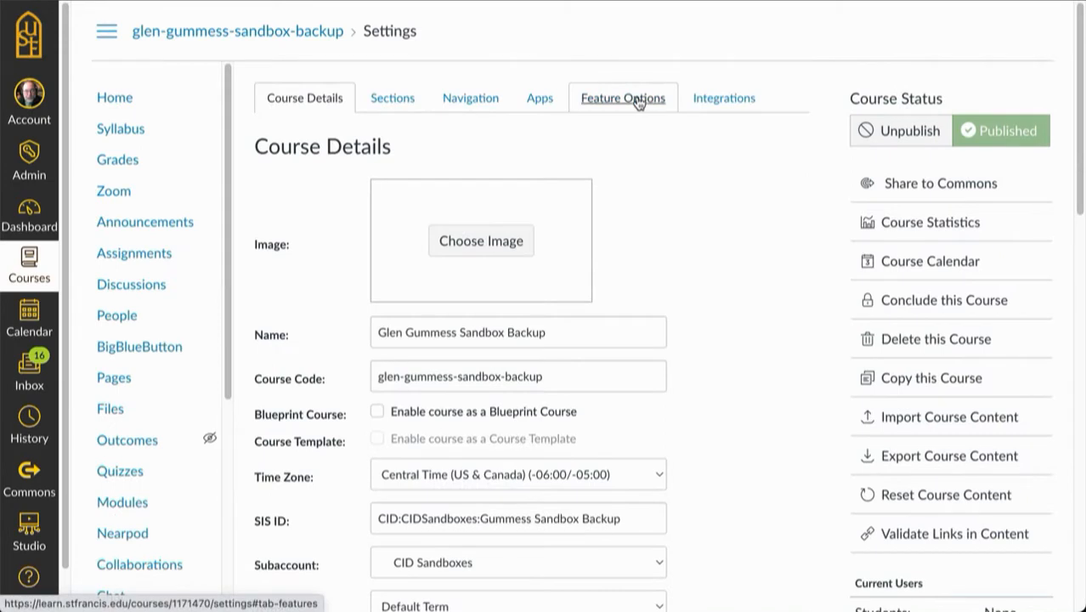
{"action": "left_click", "coordinate": [637, 100]}
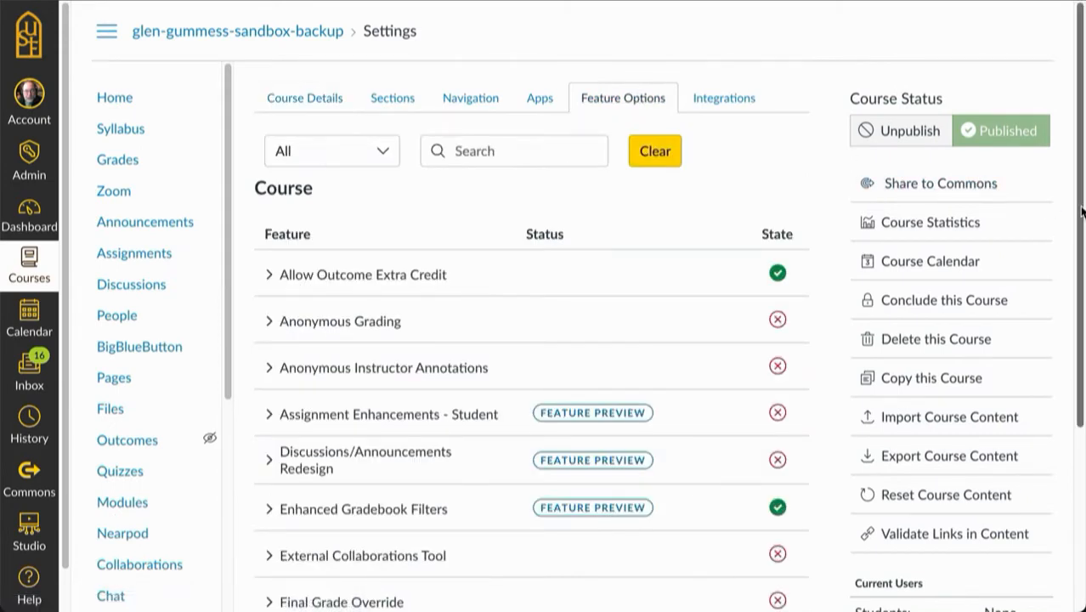
{"action": "left_click_drag", "start_coordinate": [1079, 206], "coordinate": [1077, 399]}
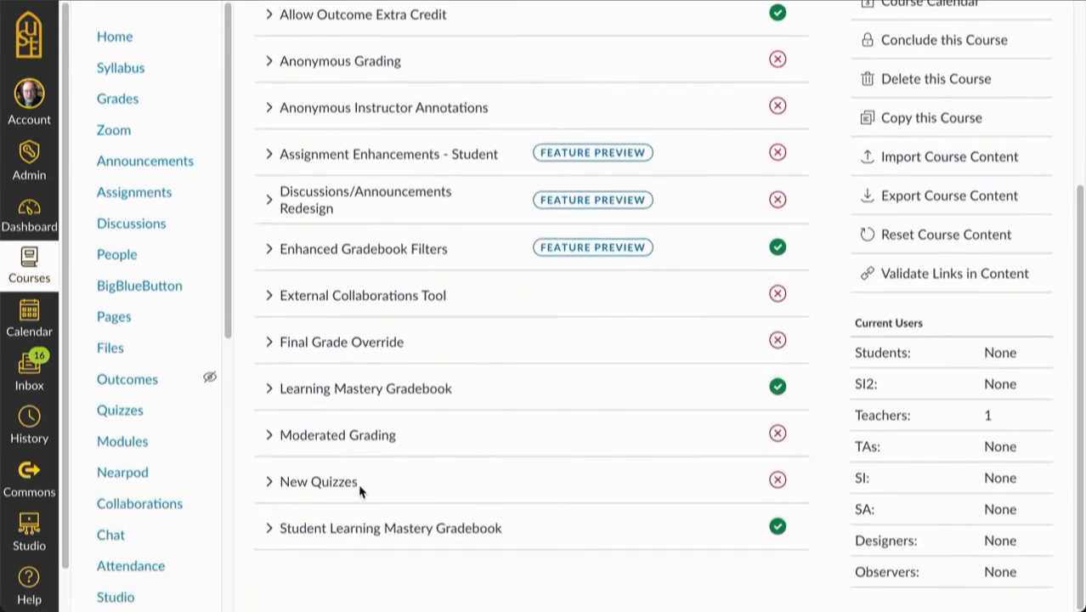
{"action": "left_click", "coordinate": [268, 481]}
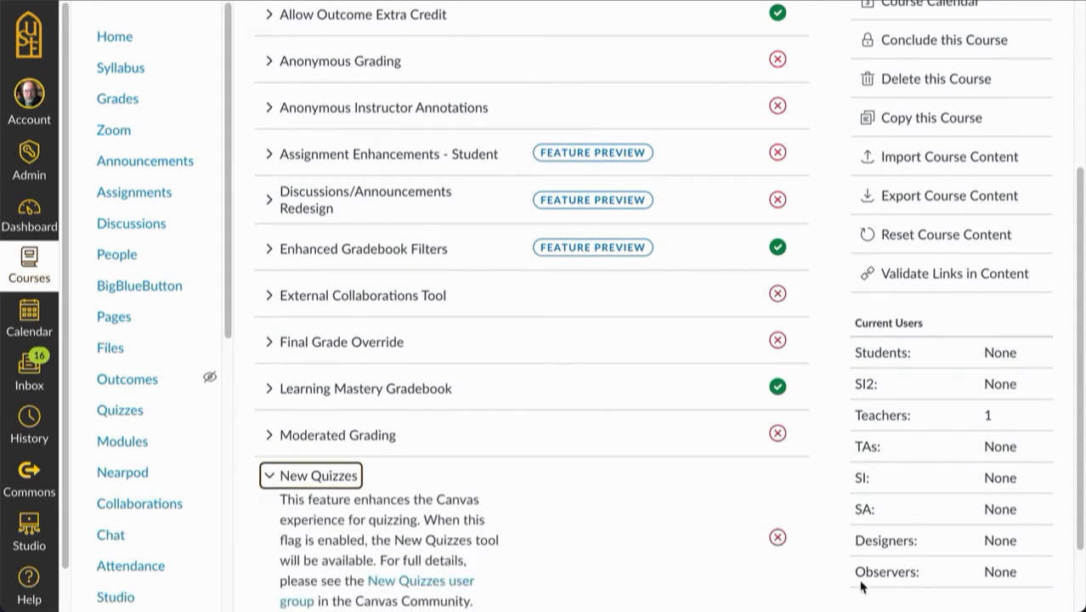
{"action": "left_click_drag", "start_coordinate": [1081, 498], "coordinate": [1078, 579]}
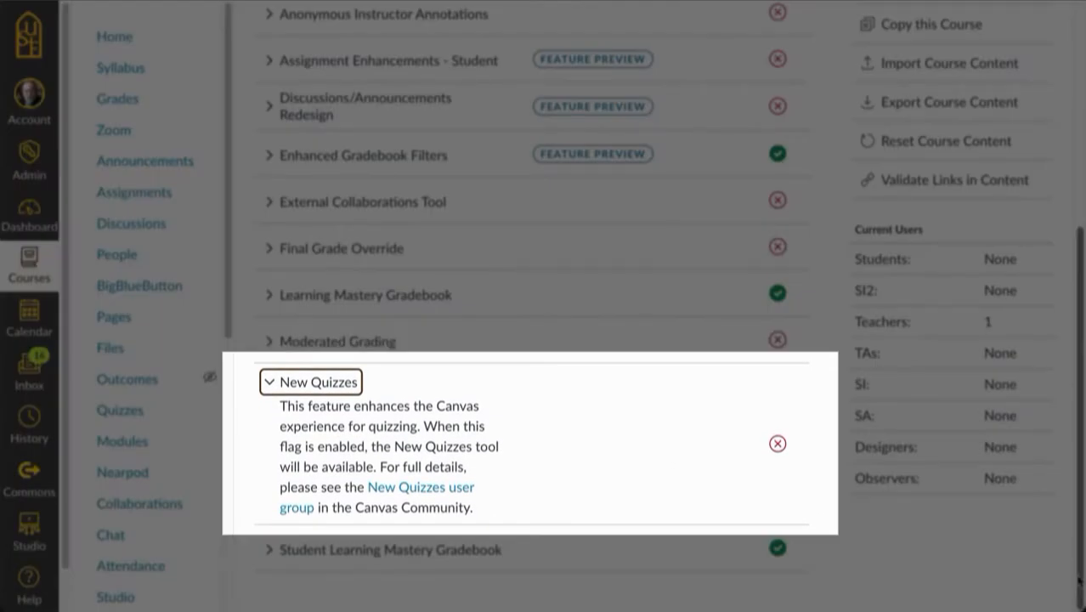
{"action": "left_click", "coordinate": [778, 444]}
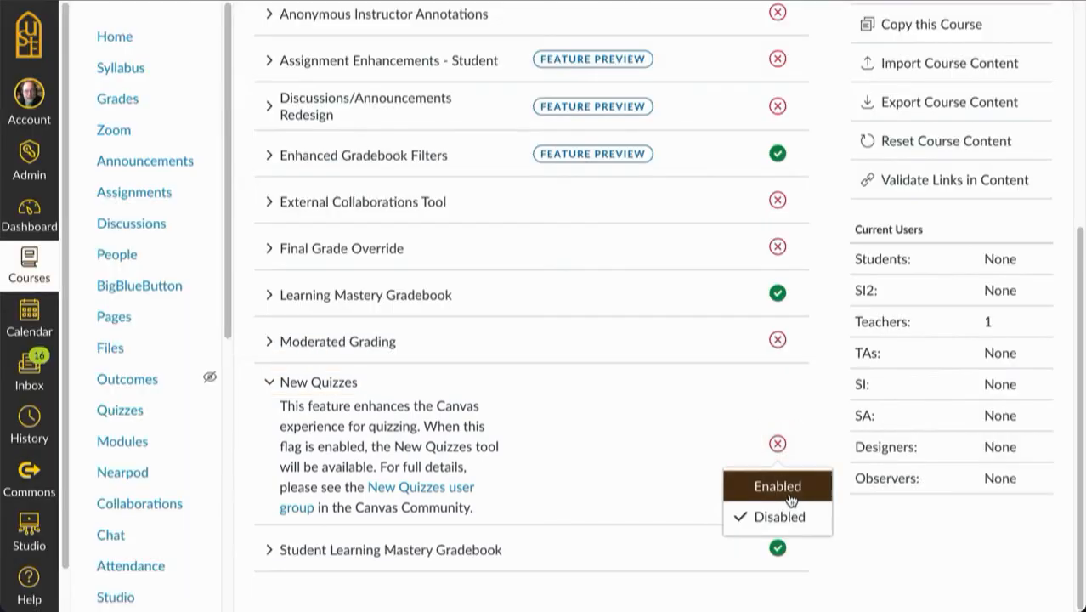
{"action": "left_click", "coordinate": [787, 488]}
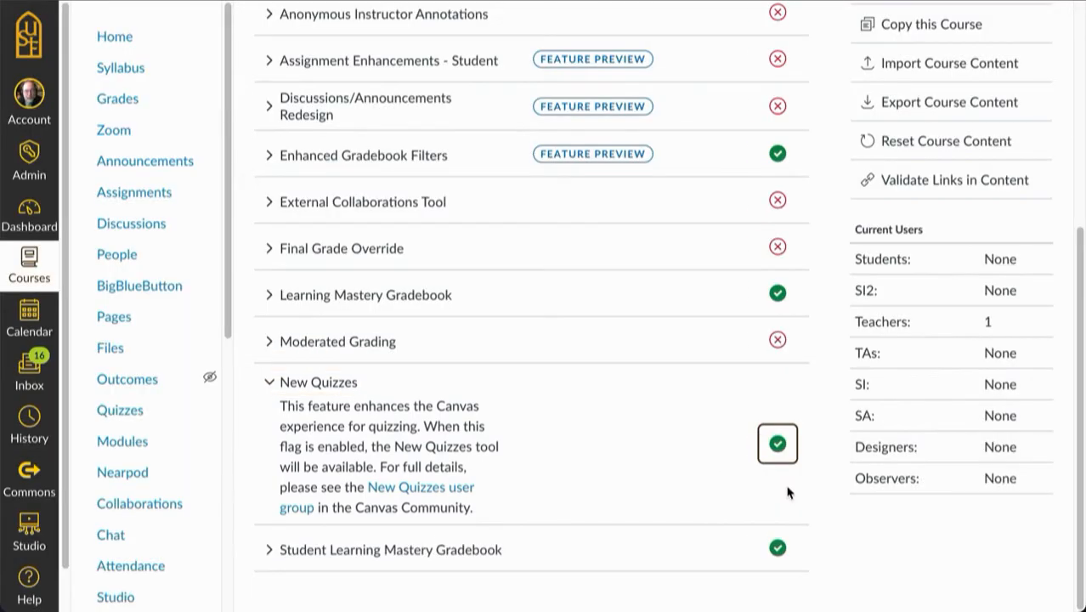
Step: Create a new quiz in the course using the New Quizzes engine
{"action": "left_click", "coordinate": [121, 411]}
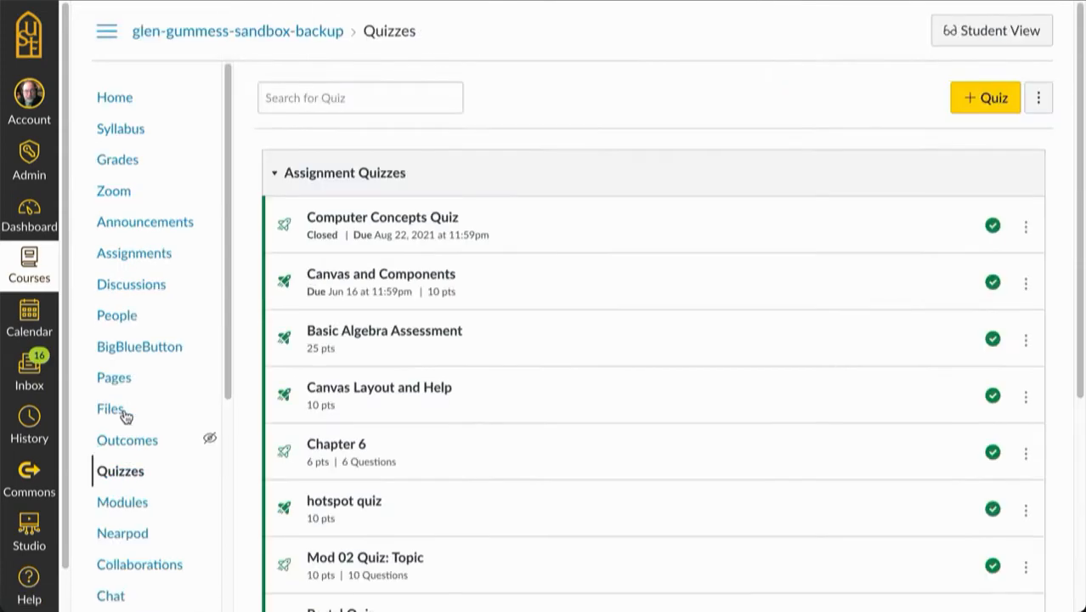
{"action": "left_click", "coordinate": [990, 100]}
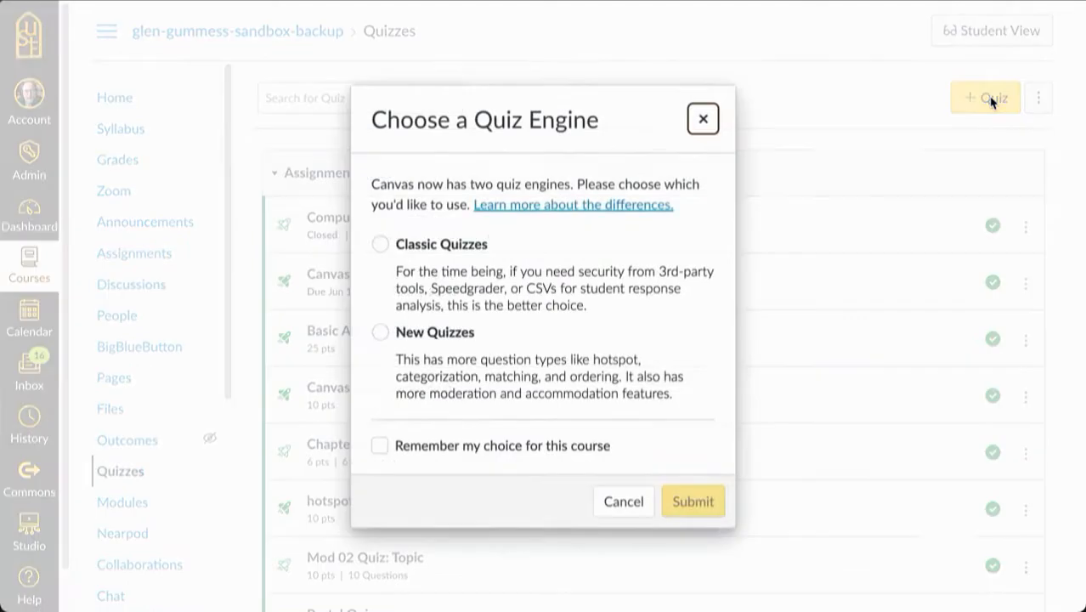
{"action": "left_click", "coordinate": [380, 332]}
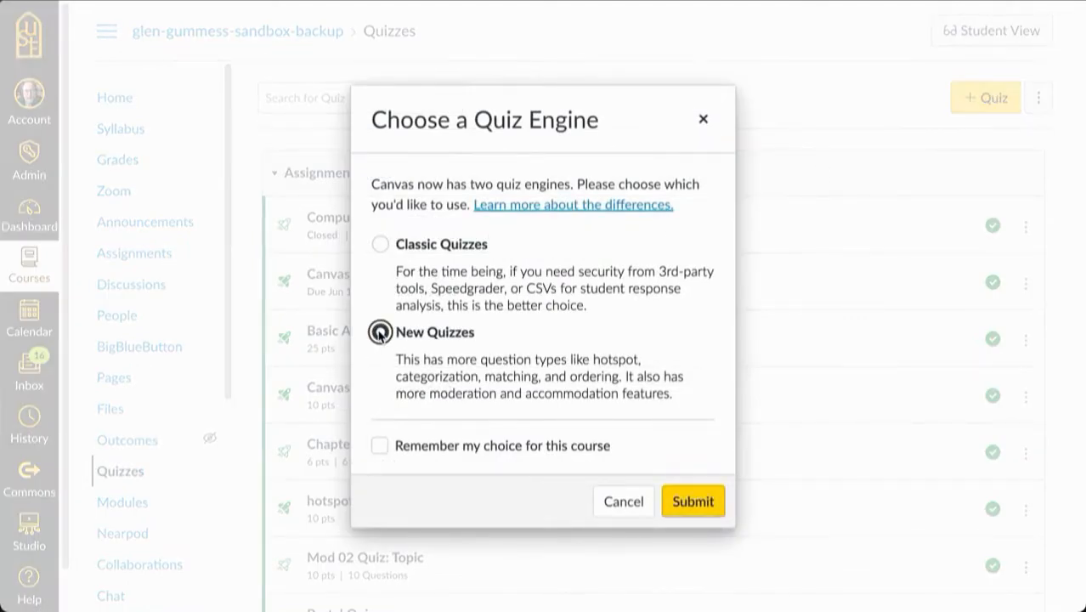
{"action": "left_click", "coordinate": [695, 503]}
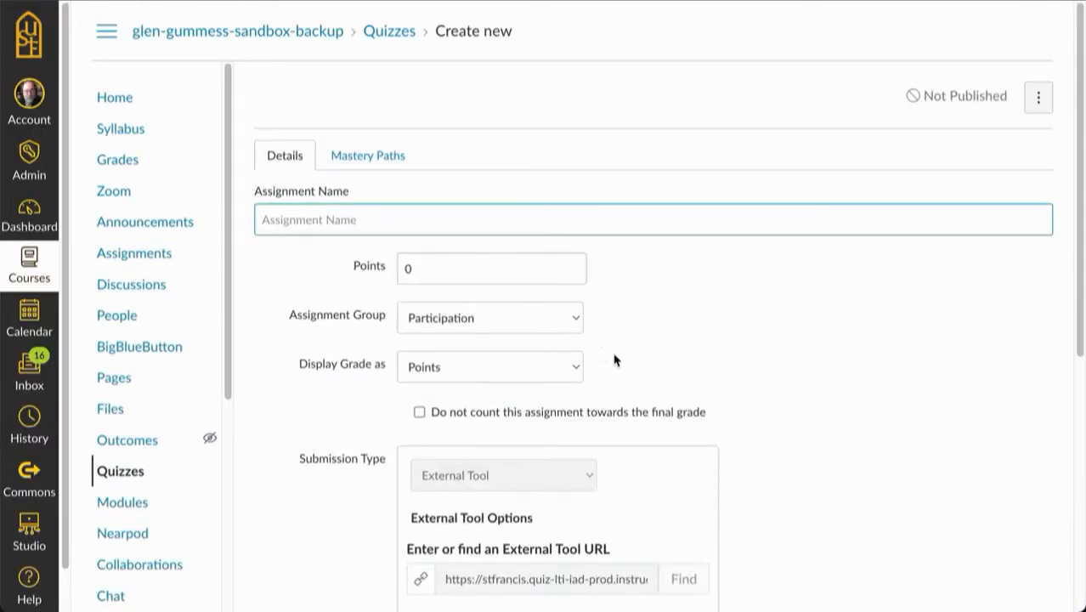
Step: Name the quiz "Audience Analysis" and build it with instructions to complete the speech communications lesson adapted from "Speaker's Guidebook," 8th ed
{"action": "type", "text": "Audience Analysis"}
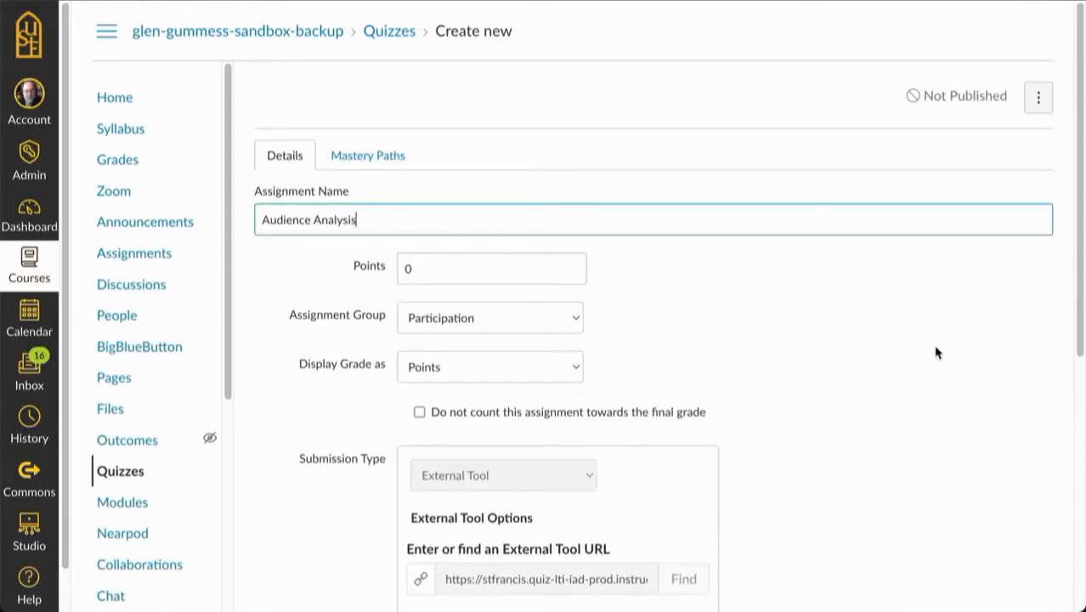
{"action": "left_click", "coordinate": [539, 323]}
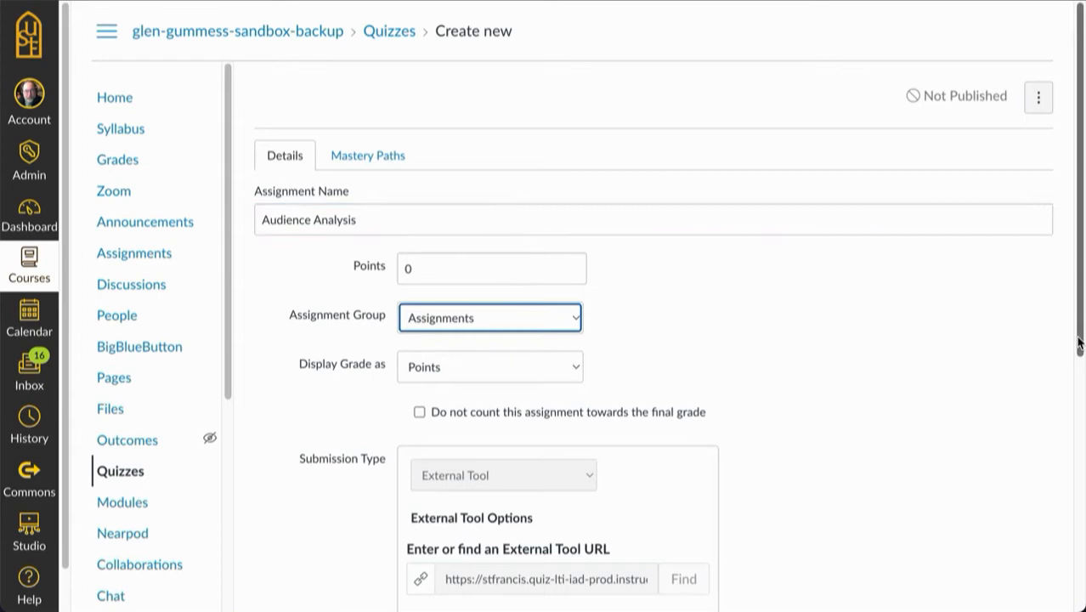
{"action": "left_click_drag", "start_coordinate": [1077, 344], "coordinate": [1033, 599]}
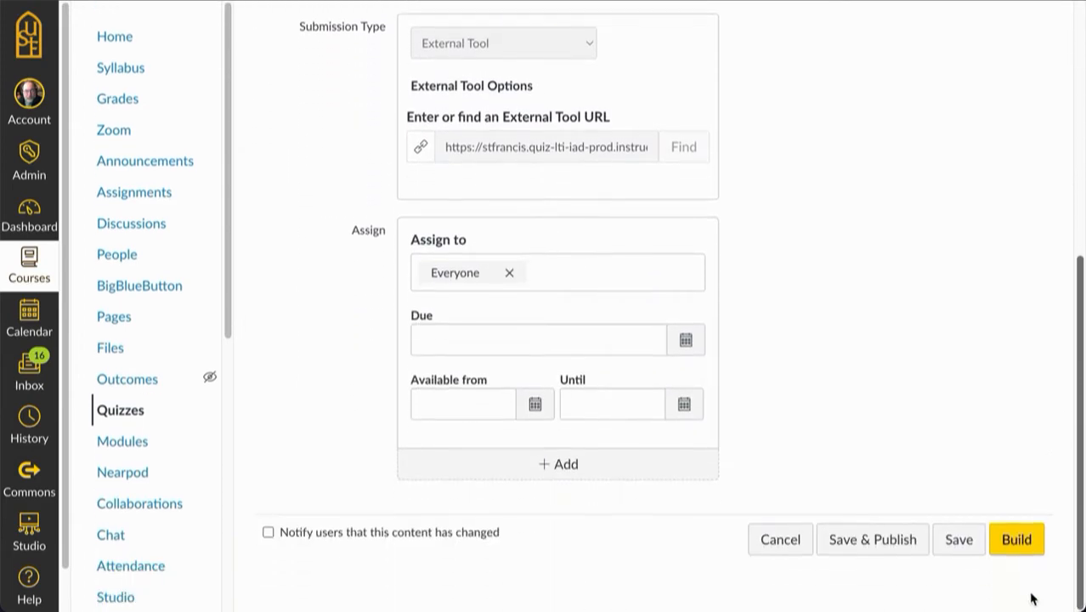
{"action": "left_click", "coordinate": [1018, 541]}
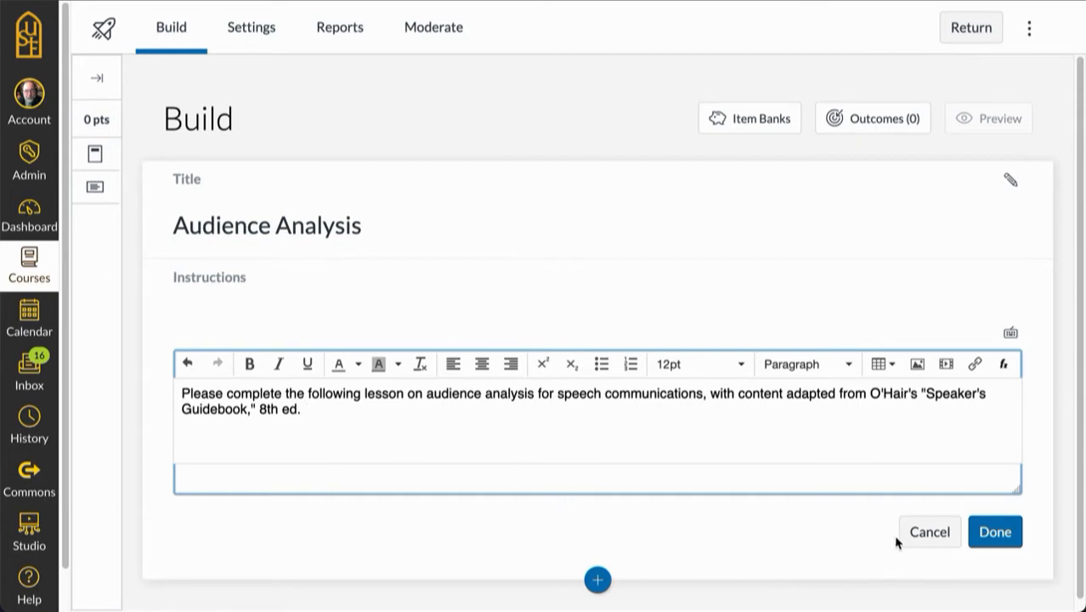
{"action": "left_click", "coordinate": [995, 532]}
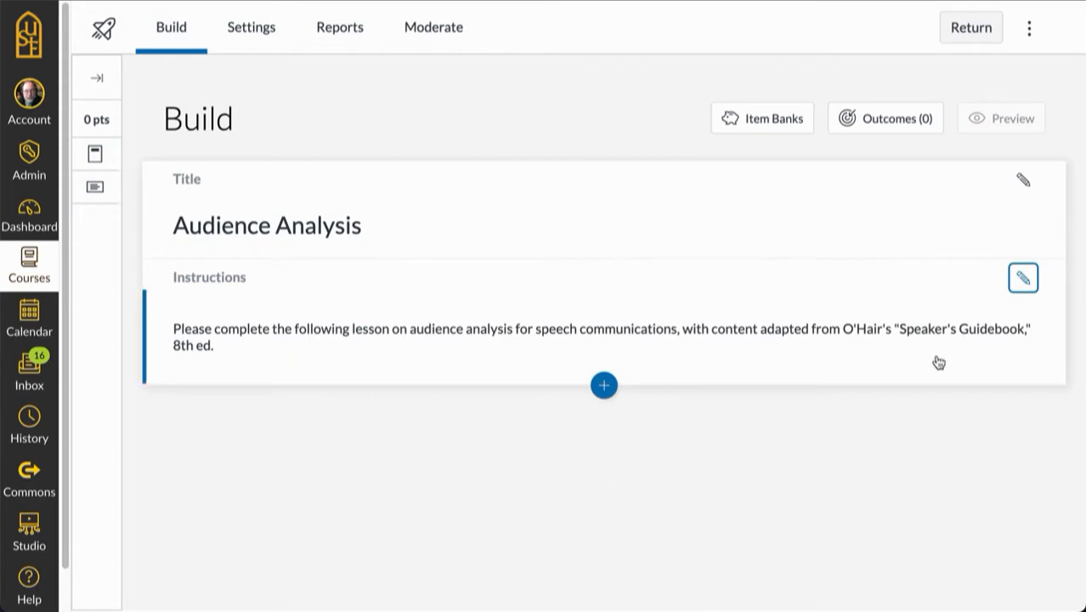
Step: Add a stimulus titled "Definitions" with the instructions "Read and study the material and then take the quiz."
{"action": "left_click", "coordinate": [604, 387]}
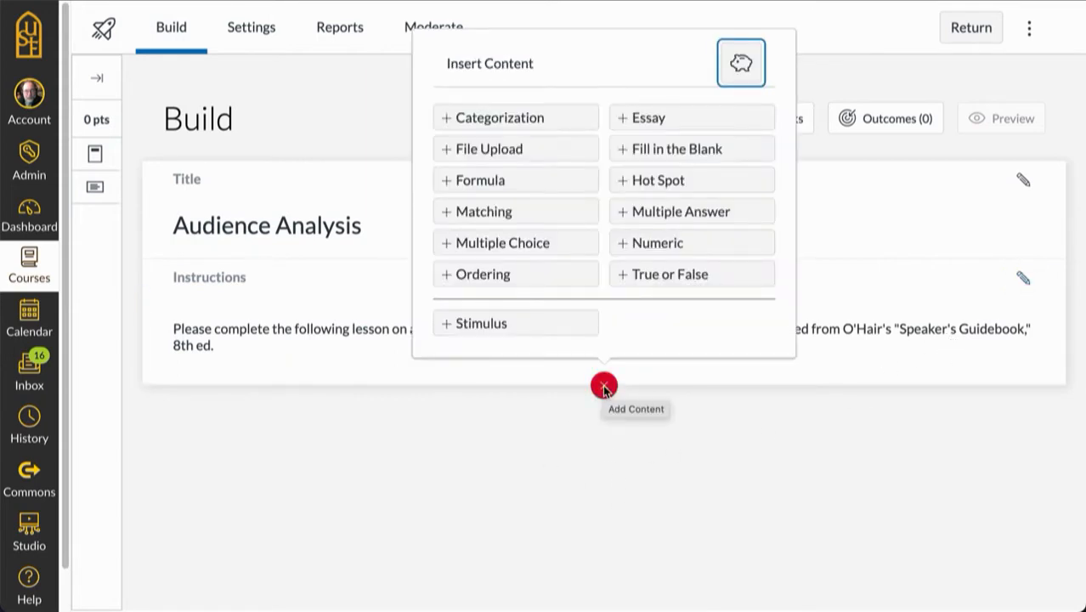
{"action": "left_click", "coordinate": [462, 326]}
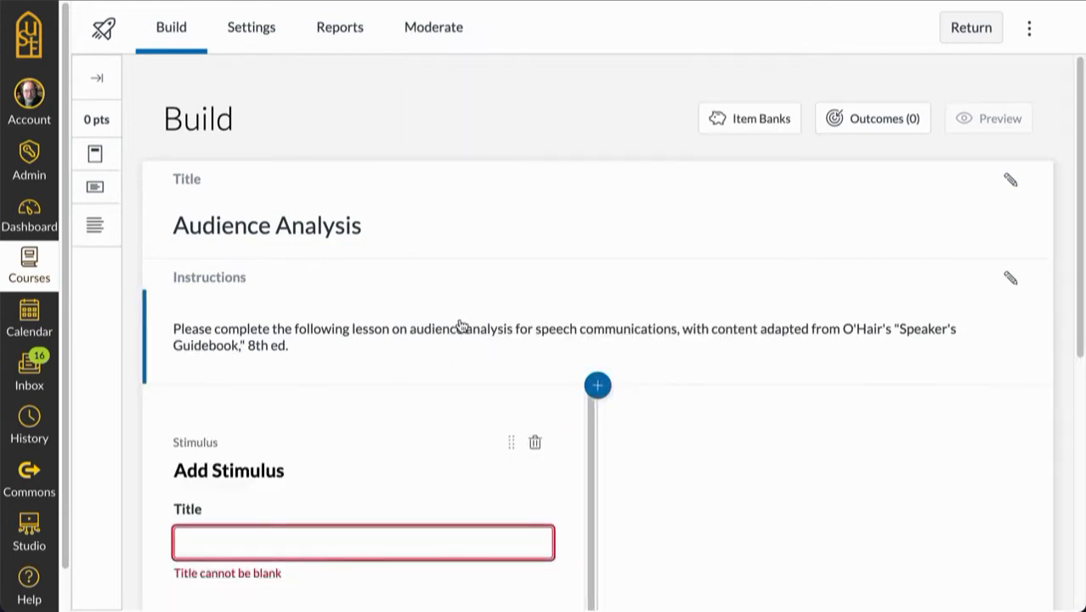
{"action": "left_click_drag", "start_coordinate": [1081, 330], "coordinate": [1082, 526]}
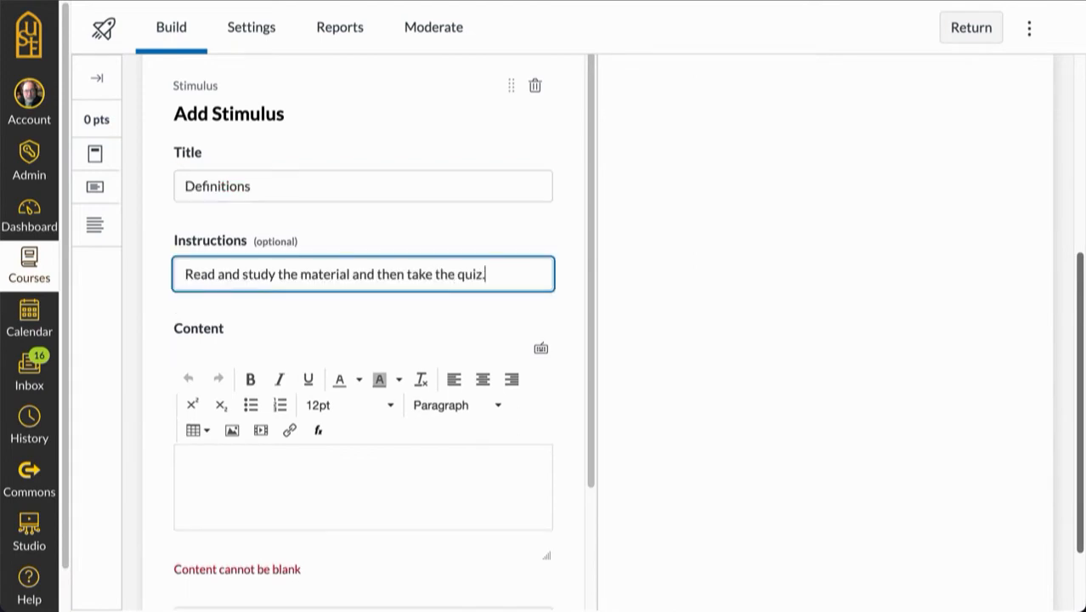
Step: Set the Definitions stimulus's orientation to Questions below
{"action": "left_click", "coordinate": [592, 455]}
{"action": "left_click_drag", "start_coordinate": [592, 456], "coordinate": [596, 611]}
{"action": "left_click", "coordinate": [536, 440]}
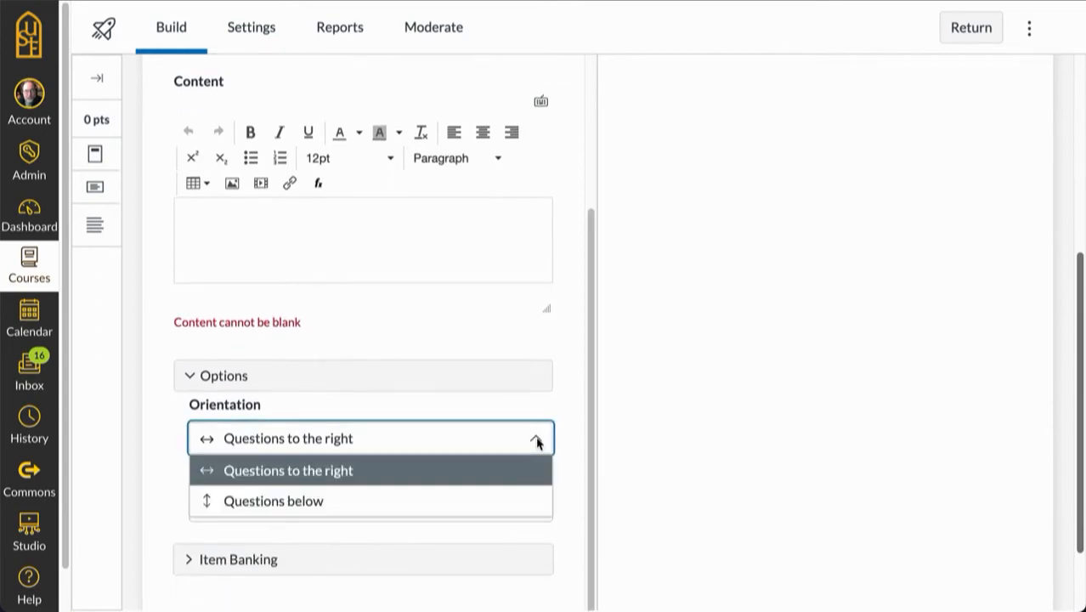
{"action": "left_click", "coordinate": [313, 502]}
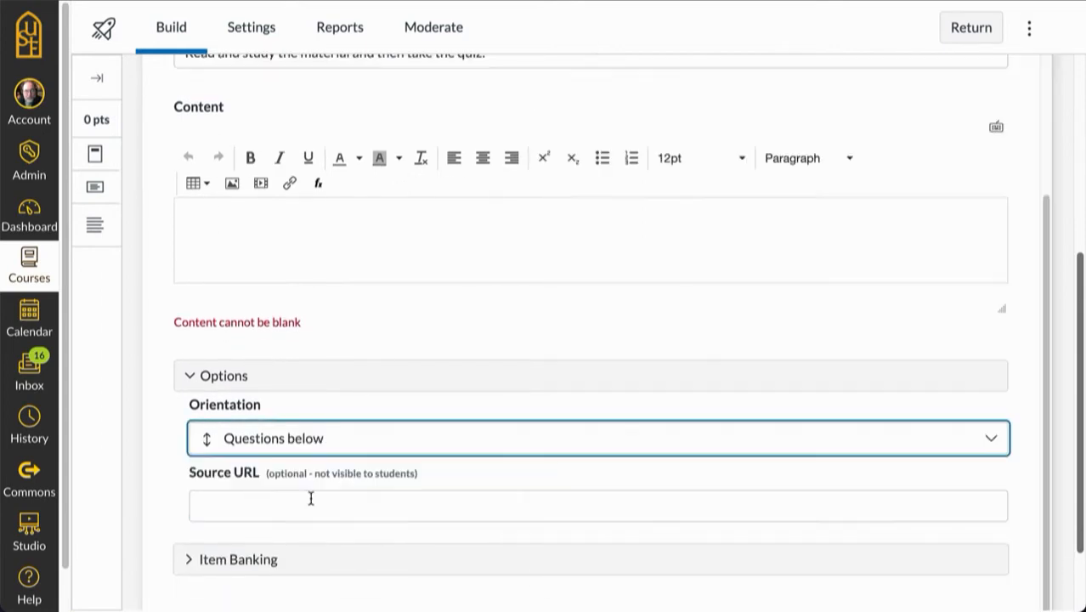
{"action": "left_click", "coordinate": [194, 215]}
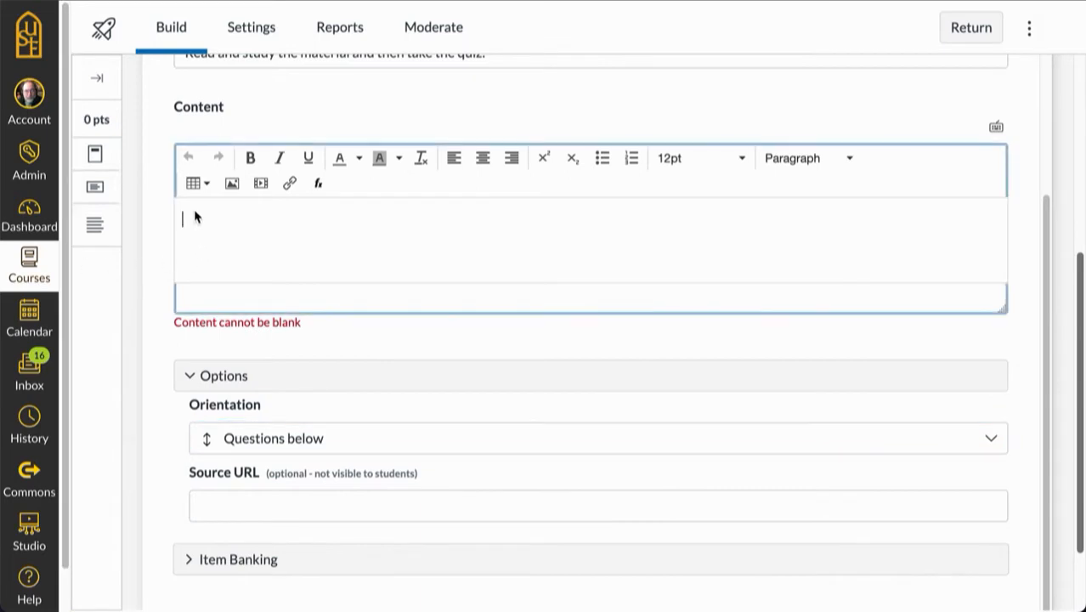
{"action": "key", "text": "ctrl+v"}
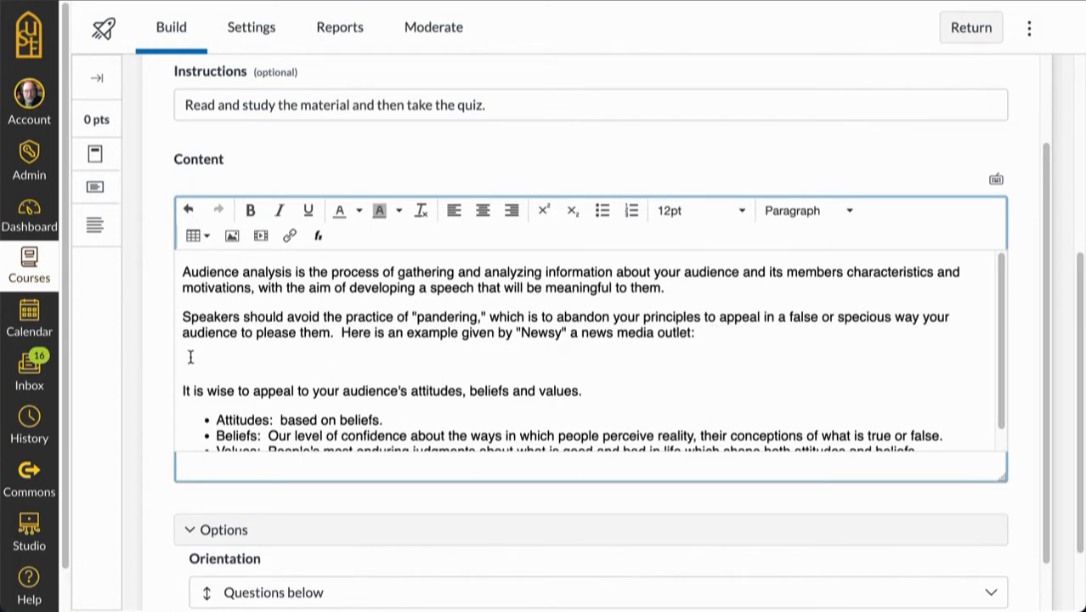
{"action": "left_click", "coordinate": [260, 236]}
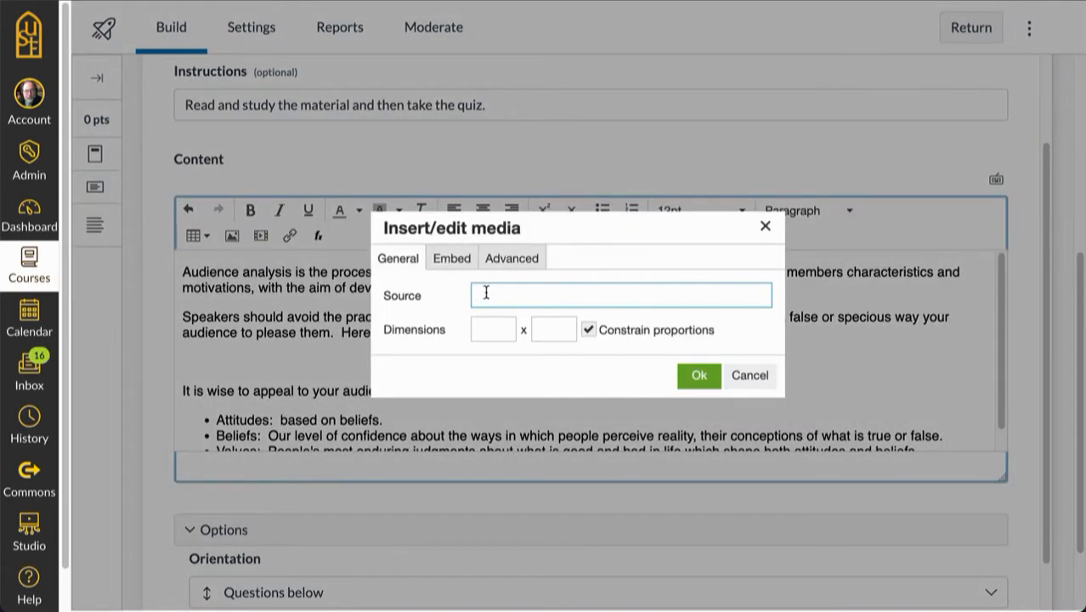
{"action": "type", "text": "https://youtu.be/7OA0afH9WpE"}
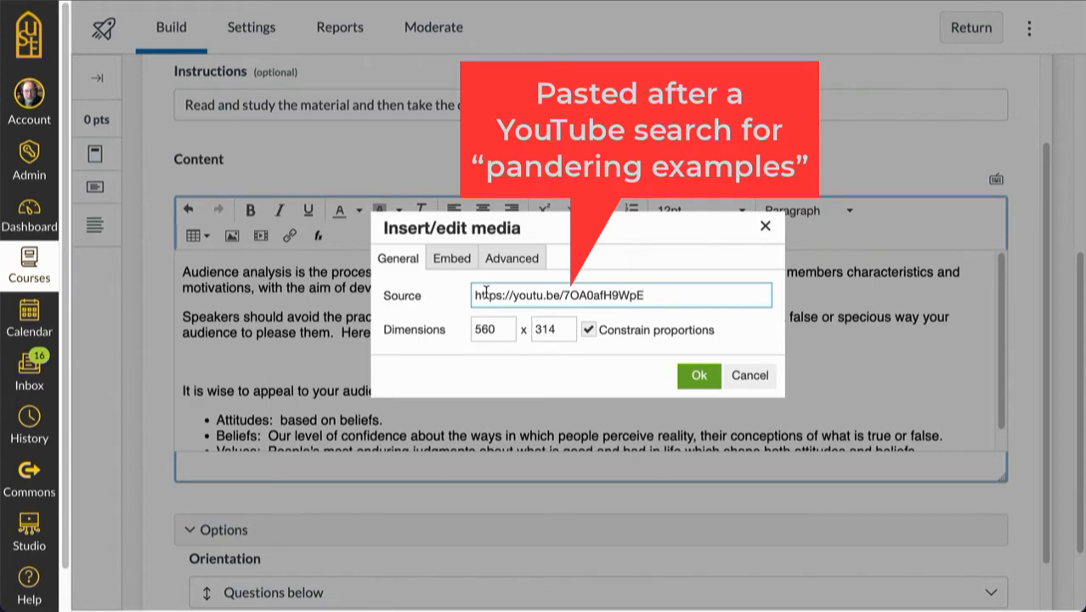
{"action": "left_click", "coordinate": [697, 376]}
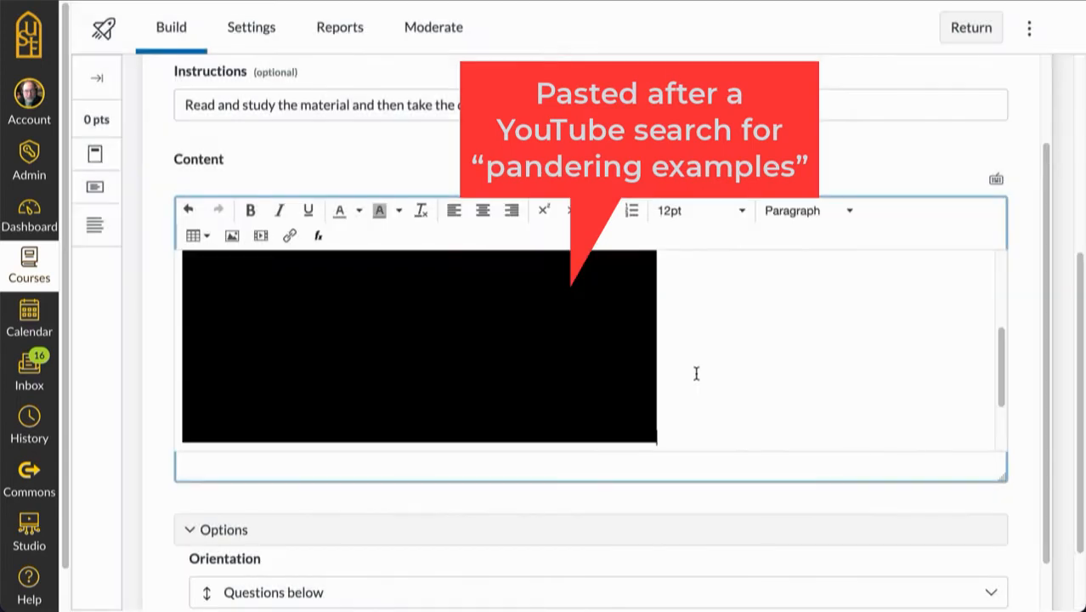
{"action": "left_click_drag", "start_coordinate": [1001, 364], "coordinate": [994, 248]}
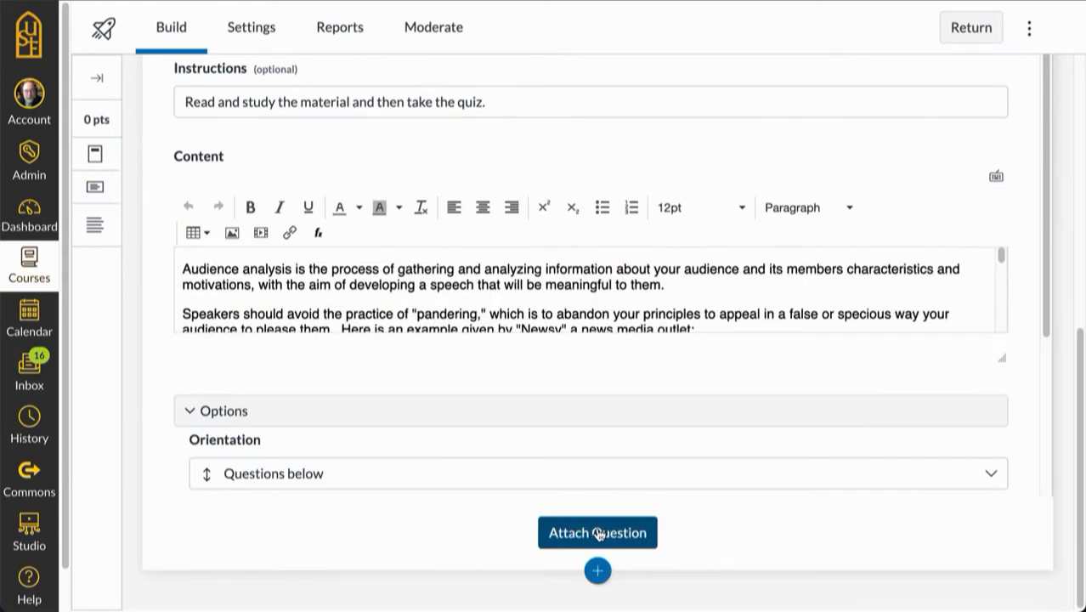
Step: Attach a question matching Attitudes, Beliefs and Values to their meanings, with distractors "Right and Wrong" and "Good and Bad", removing the empty pair
{"action": "left_click", "coordinate": [597, 533]}
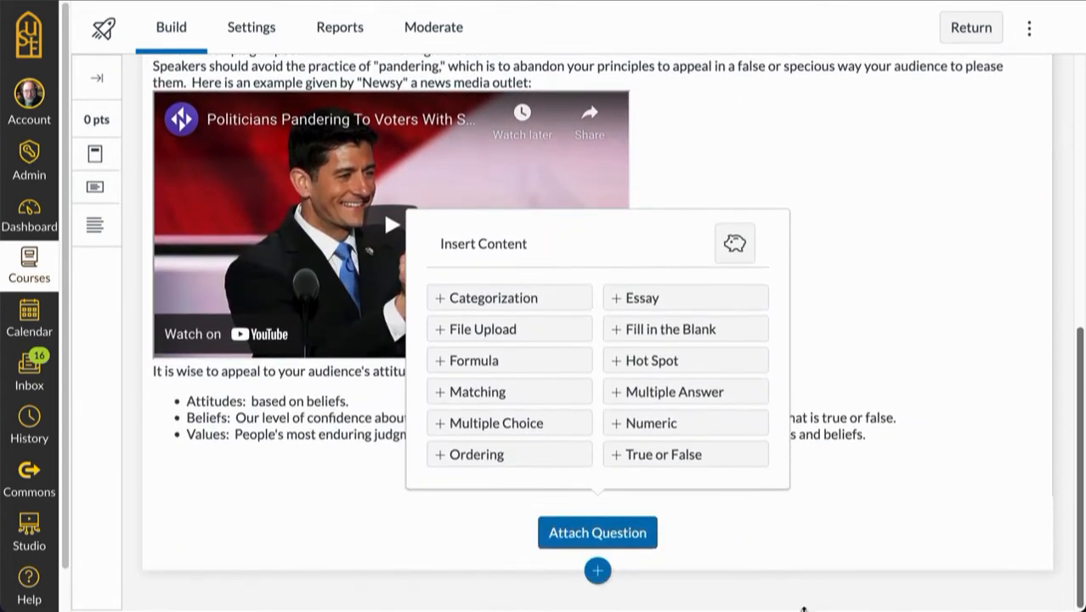
{"action": "left_click", "coordinate": [463, 391]}
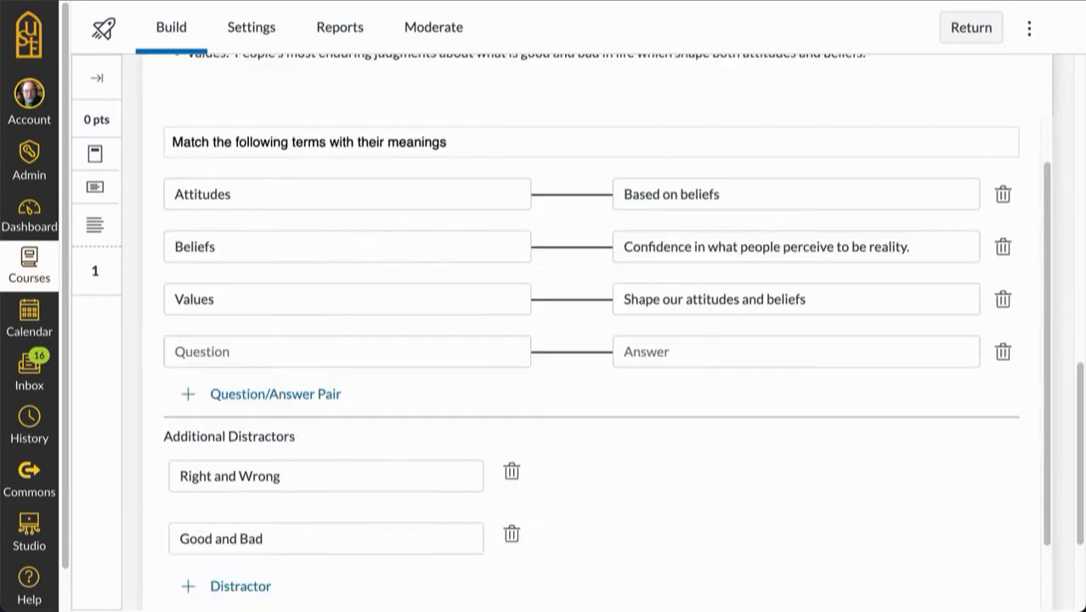
{"action": "left_click", "coordinate": [1003, 353]}
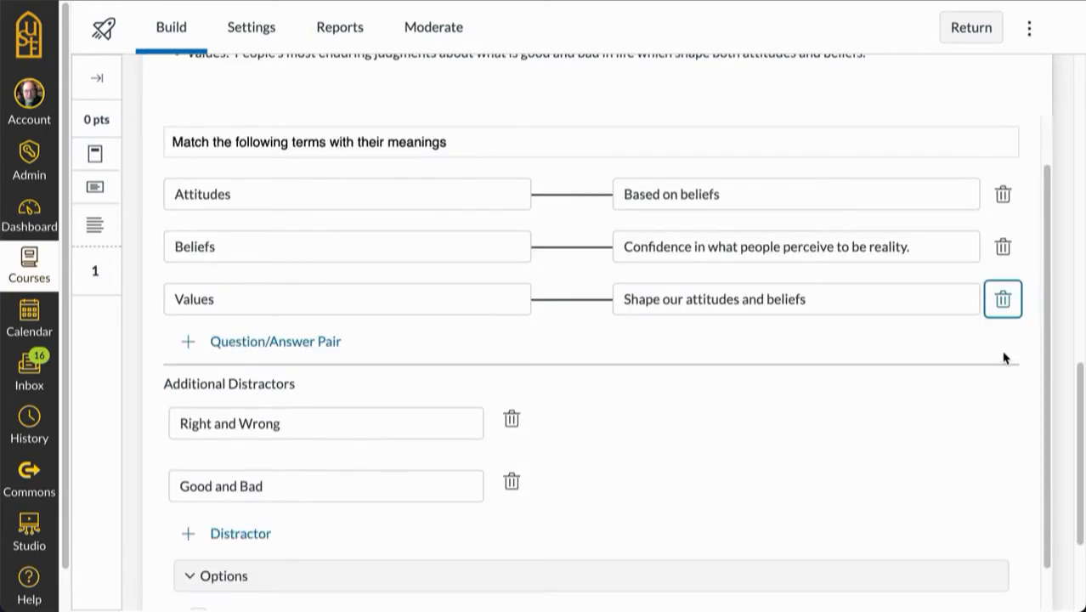
Step: Turn on Shuffle questions in the matching question's options
{"action": "left_click_drag", "start_coordinate": [1052, 412], "coordinate": [1064, 607]}
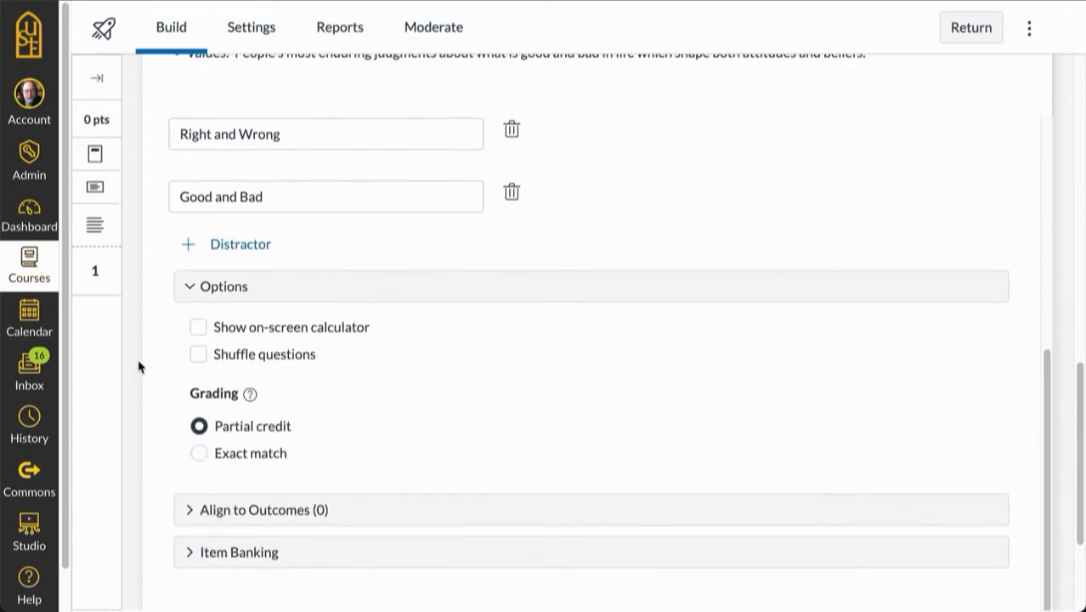
{"action": "left_click", "coordinate": [198, 355]}
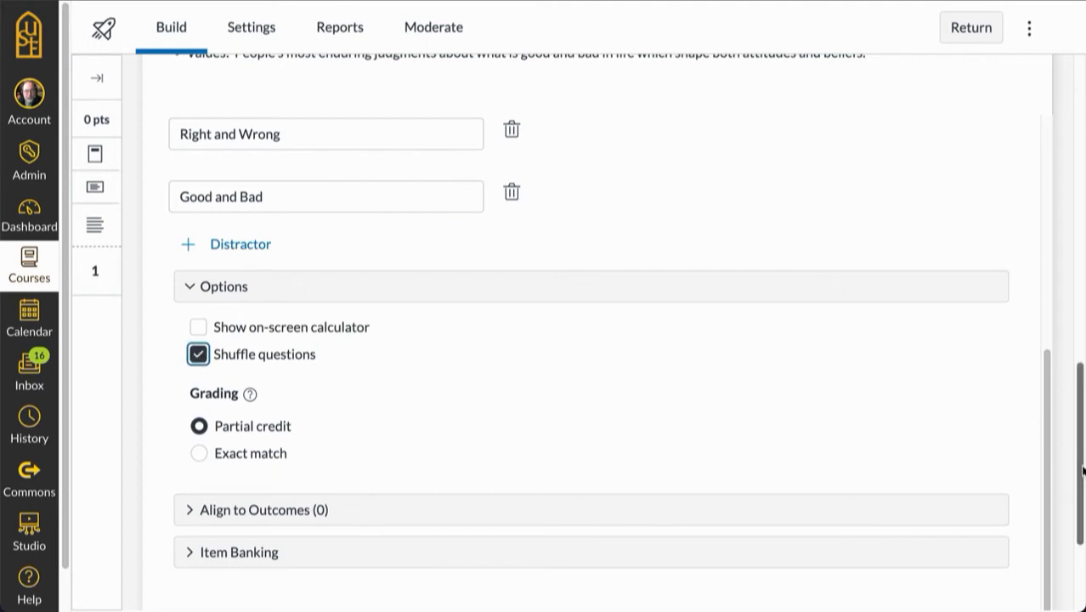
Step: Save the matching question and attach a multiple-choice question below it, titled "Q2"
{"action": "left_click_drag", "start_coordinate": [1082, 477], "coordinate": [1080, 544]}
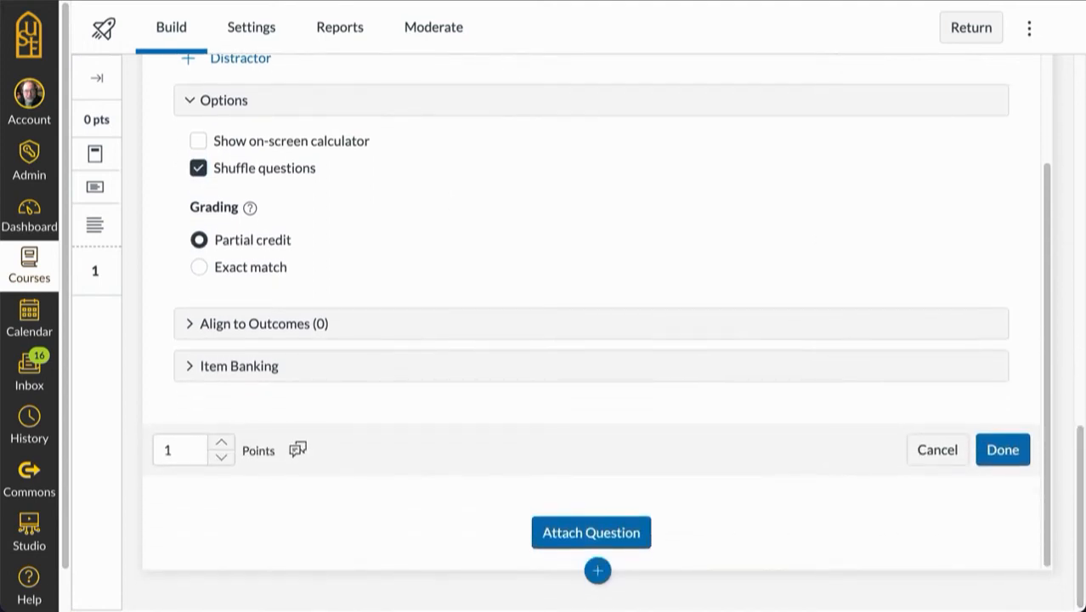
{"action": "left_click", "coordinate": [592, 528]}
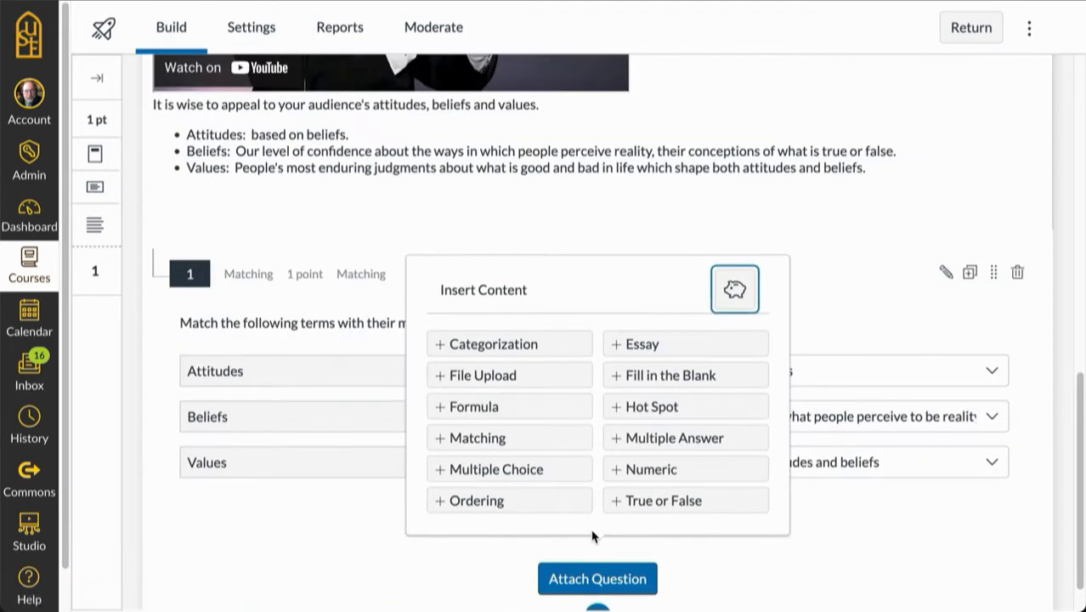
{"action": "left_click", "coordinate": [527, 470]}
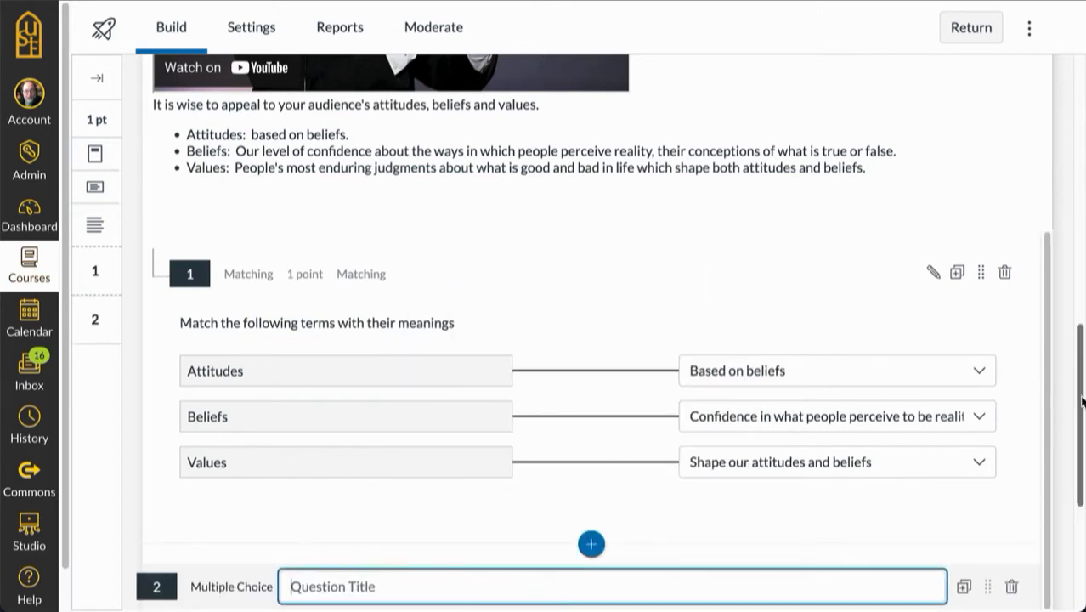
{"action": "left_click_drag", "start_coordinate": [1082, 399], "coordinate": [1077, 508]}
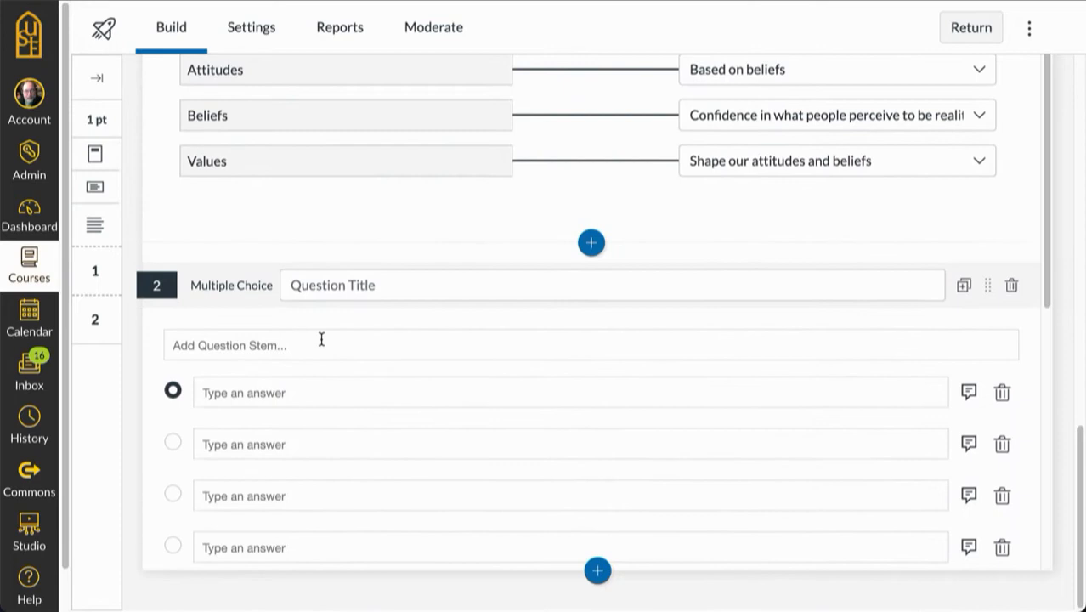
{"action": "left_click", "coordinate": [291, 280]}
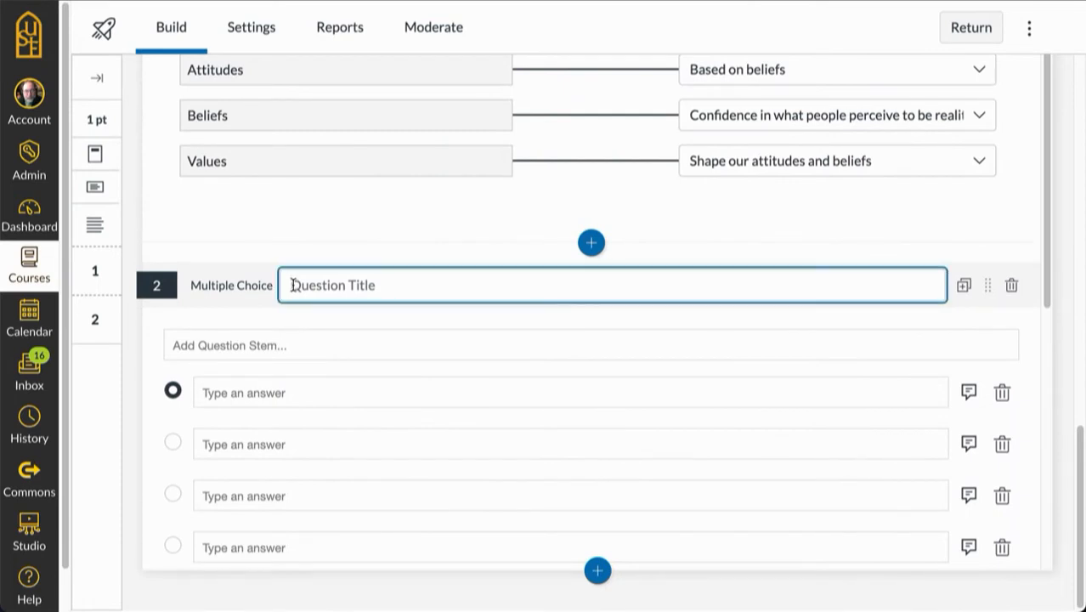
{"action": "type", "text": "q"}
{"action": "key", "text": "BackSpace"}
{"action": "type", "text": "Q"}
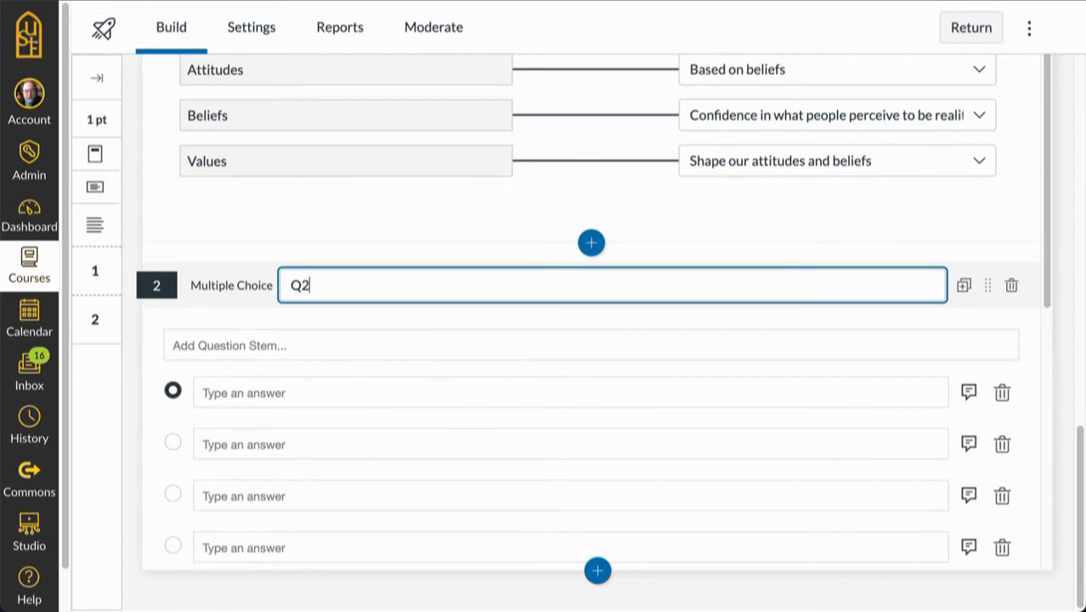
{"action": "type", "text": "2"}
Step: Enter the Q2 stem "What is the following image representative of?" followed by an empty line
{"action": "left_click", "coordinate": [174, 345]}
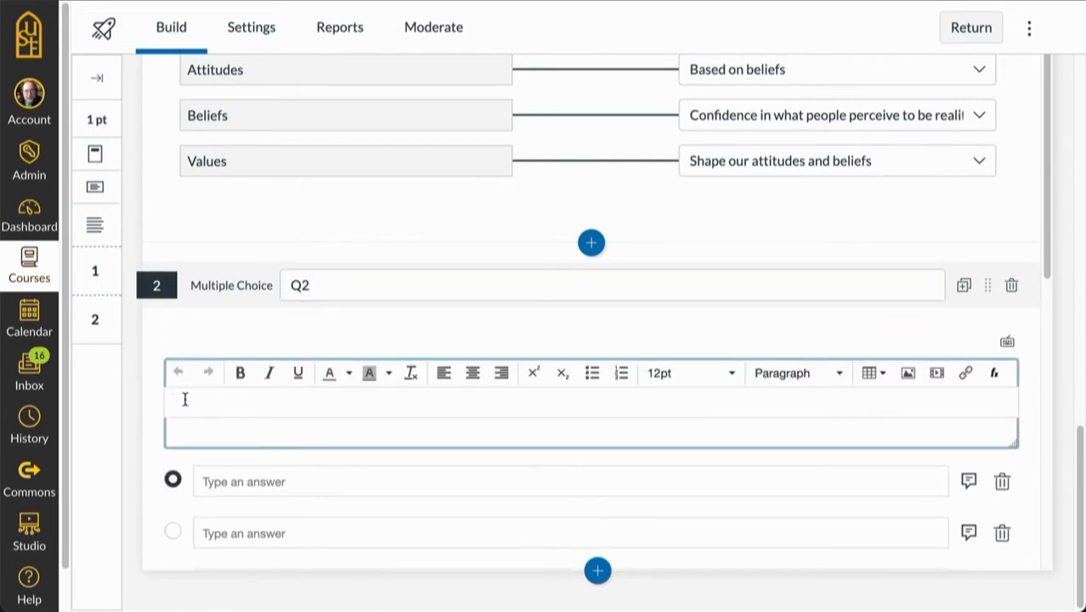
{"action": "type", "text": "What is the following image representative of?"}
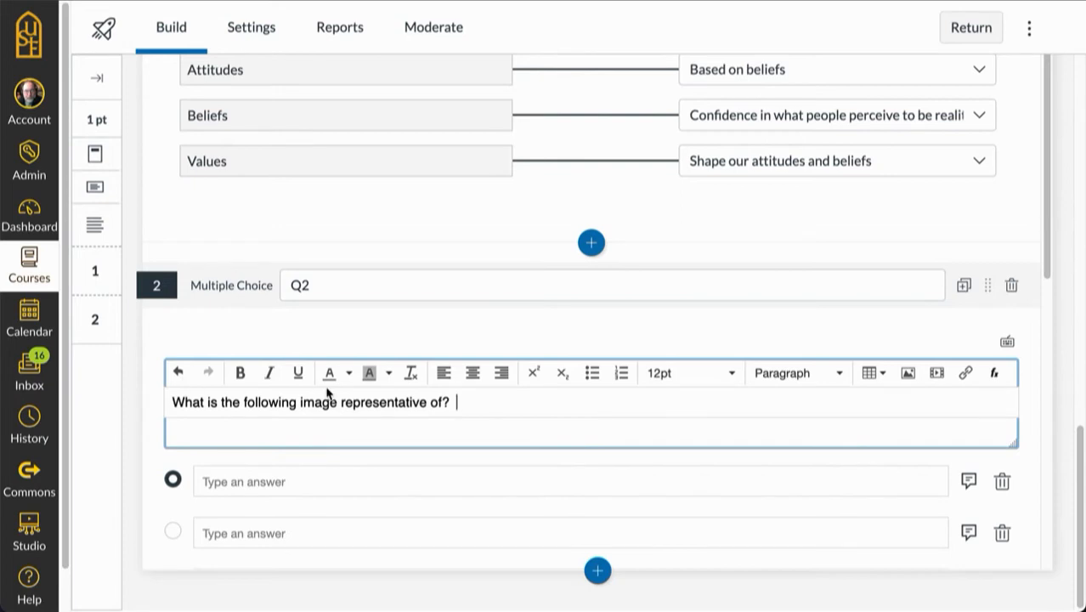
{"action": "key", "text": "Return"}
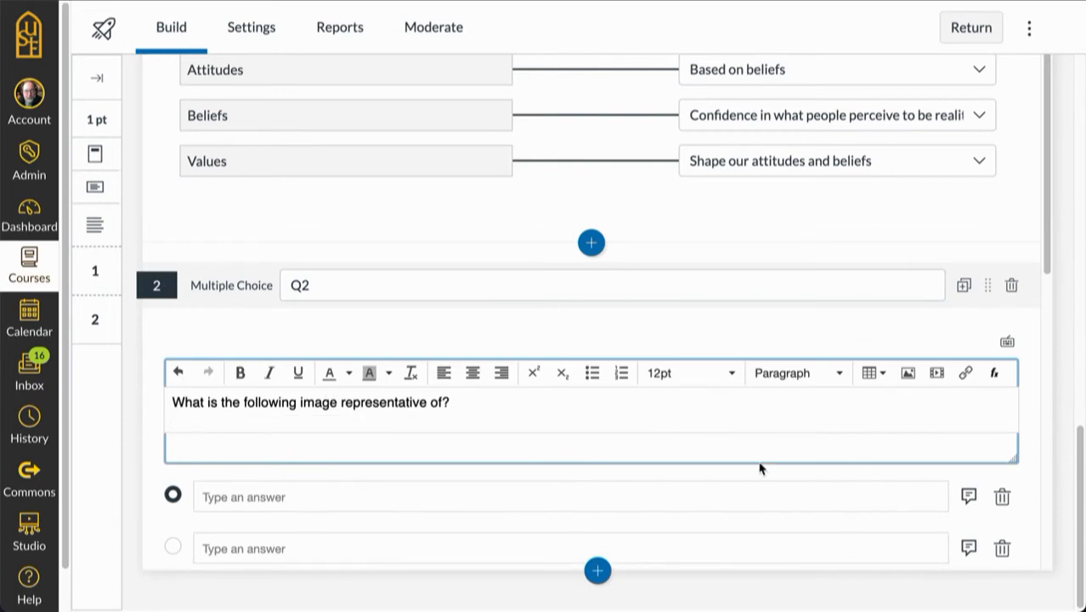
Step: Embed the image 2022-06-16_09-35-07.png below the Q2 stem text, with the alt text "Trump holding bible"
{"action": "left_click", "coordinate": [908, 374]}
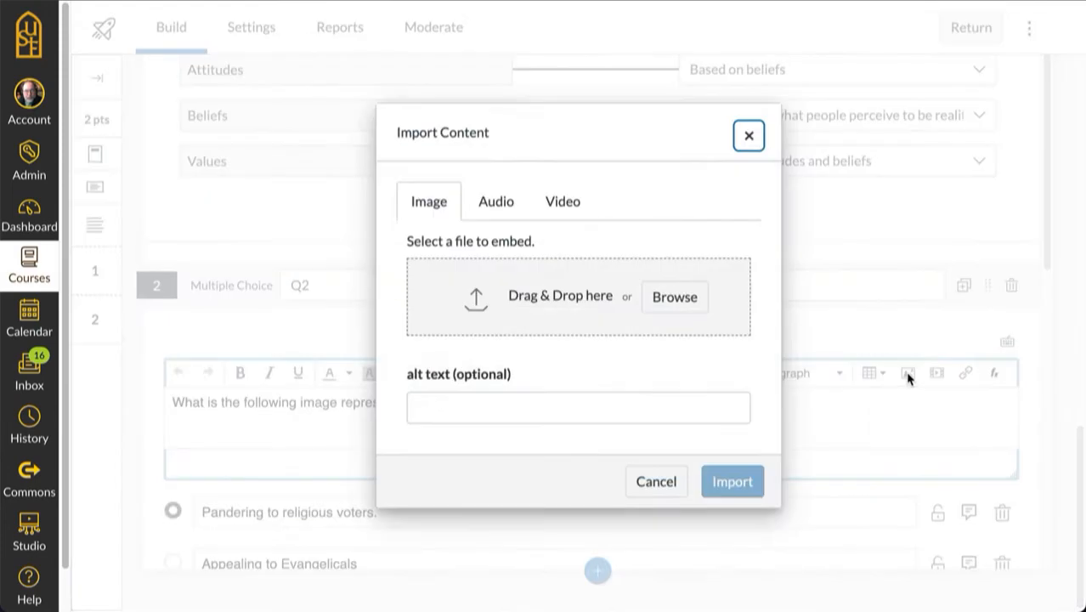
{"action": "left_click", "coordinate": [684, 295]}
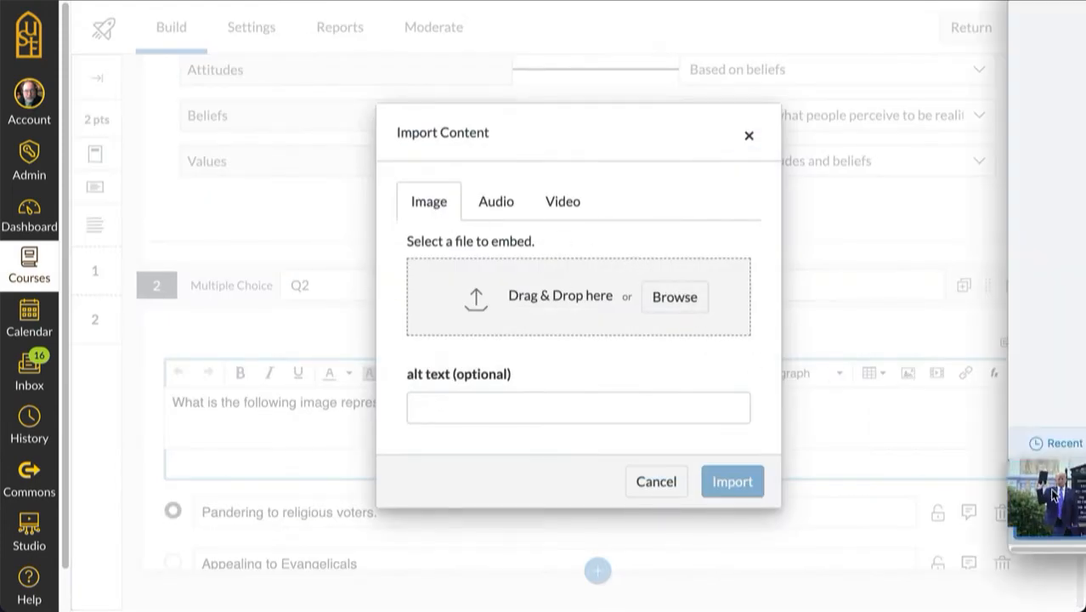
{"action": "left_click_drag", "start_coordinate": [1049, 501], "coordinate": [645, 313]}
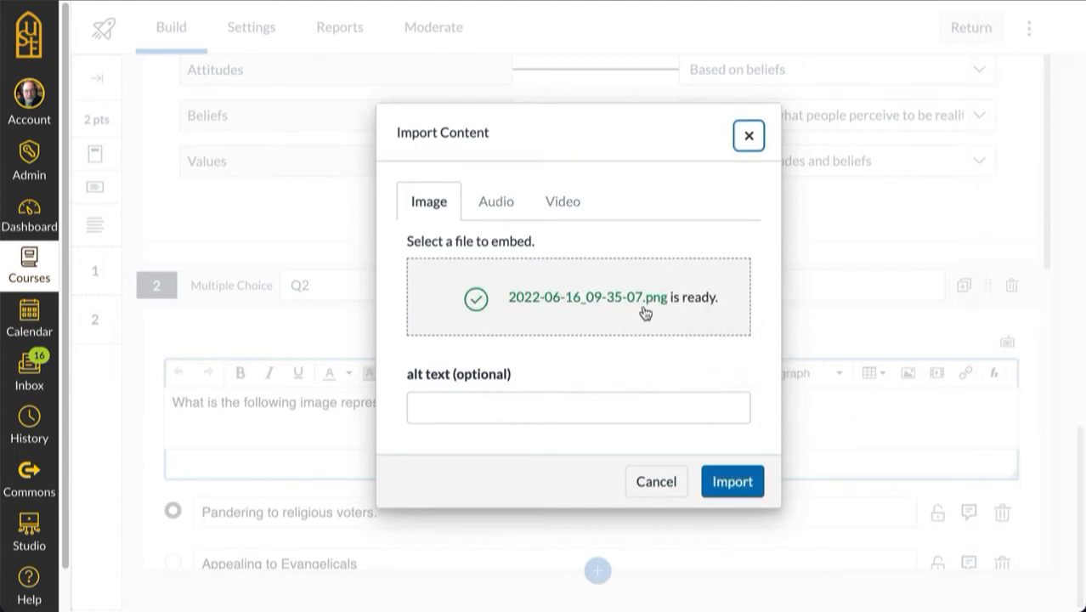
{"action": "left_click", "coordinate": [453, 410]}
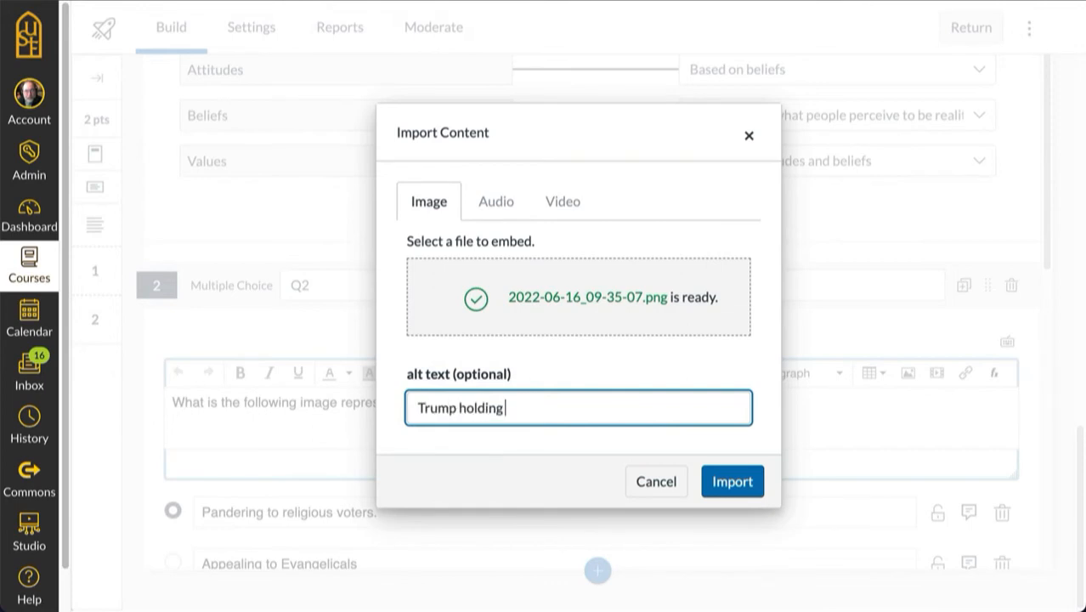
{"action": "left_click", "coordinate": [732, 482]}
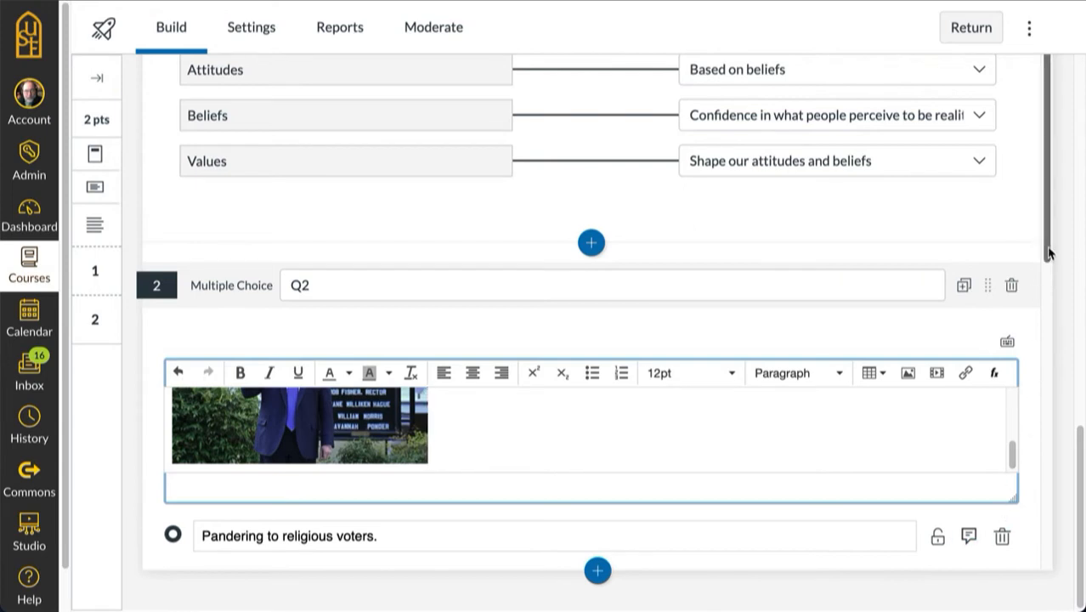
Step: Enlarge the embedded image in the Q2 stem to about twice its width and save the question
{"action": "mouse_move", "coordinate": [1049, 251]}
{"action": "left_mouse_down"}
{"action": "mouse_move", "coordinate": [1050, 279]}
{"action": "mouse_move", "coordinate": [1051, 250]}
{"action": "left_mouse_up"}
{"action": "left_click", "coordinate": [1013, 364]}
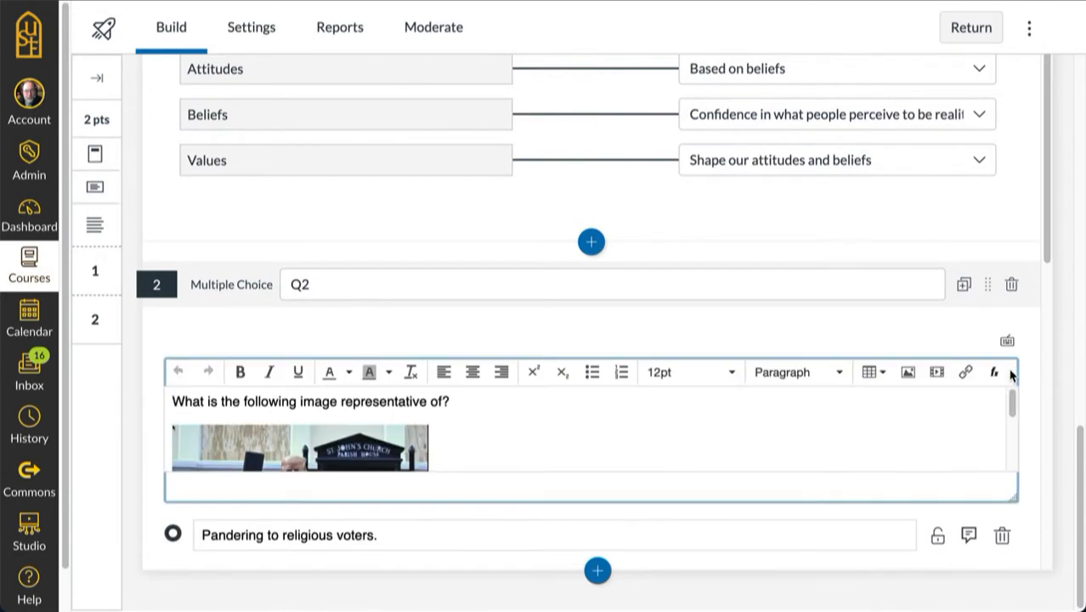
{"action": "left_click", "coordinate": [284, 450]}
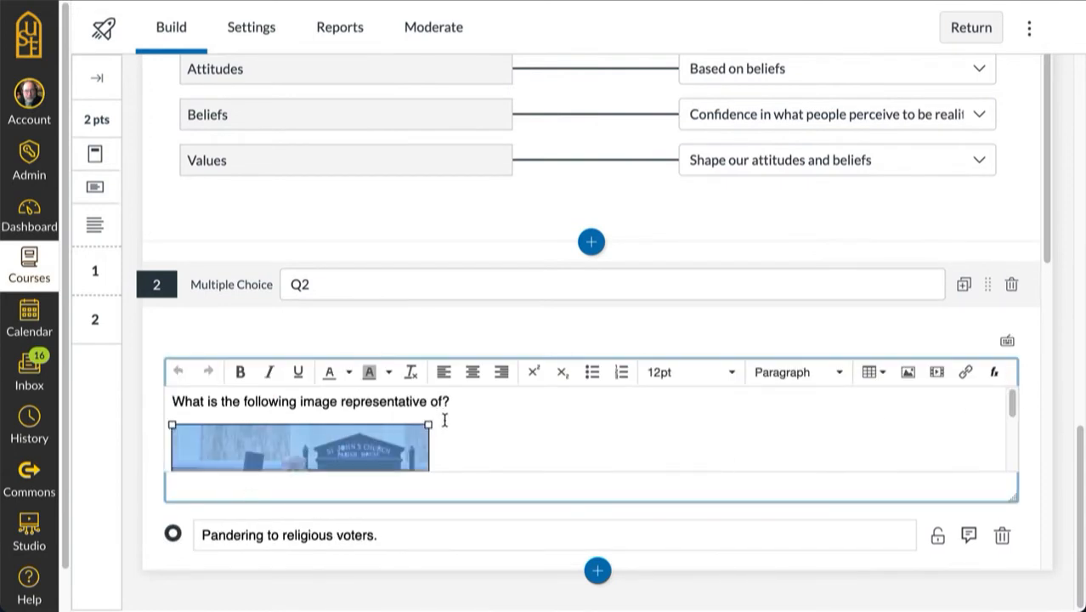
{"action": "left_click_drag", "start_coordinate": [429, 424], "coordinate": [713, 413]}
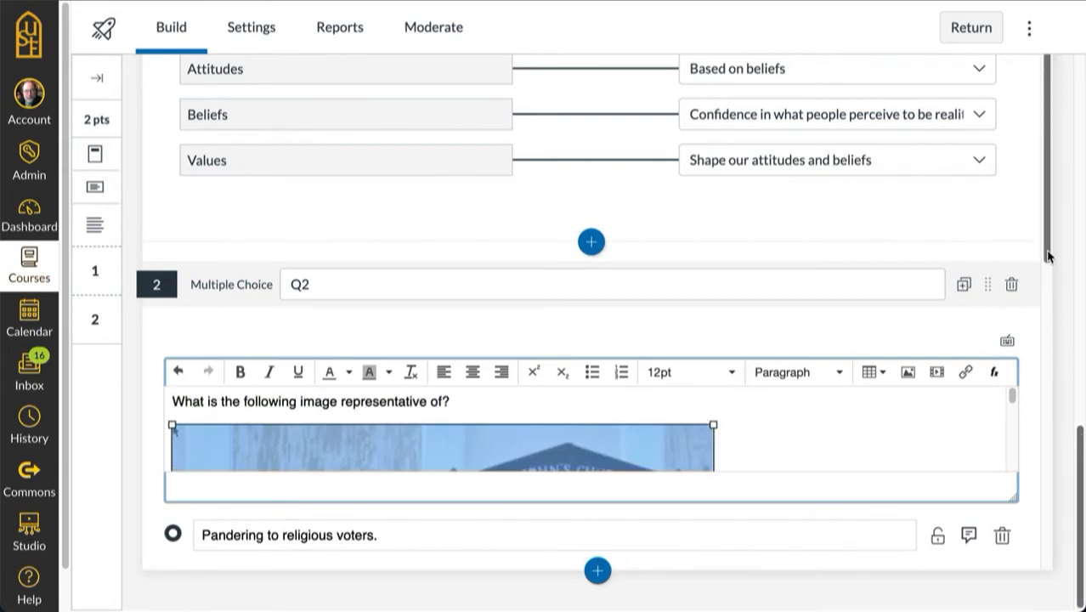
{"action": "left_click_drag", "start_coordinate": [1047, 247], "coordinate": [1038, 459]}
{"action": "scroll", "coordinate": [1026, 510], "scroll_direction": "down", "scroll_amount": 2}
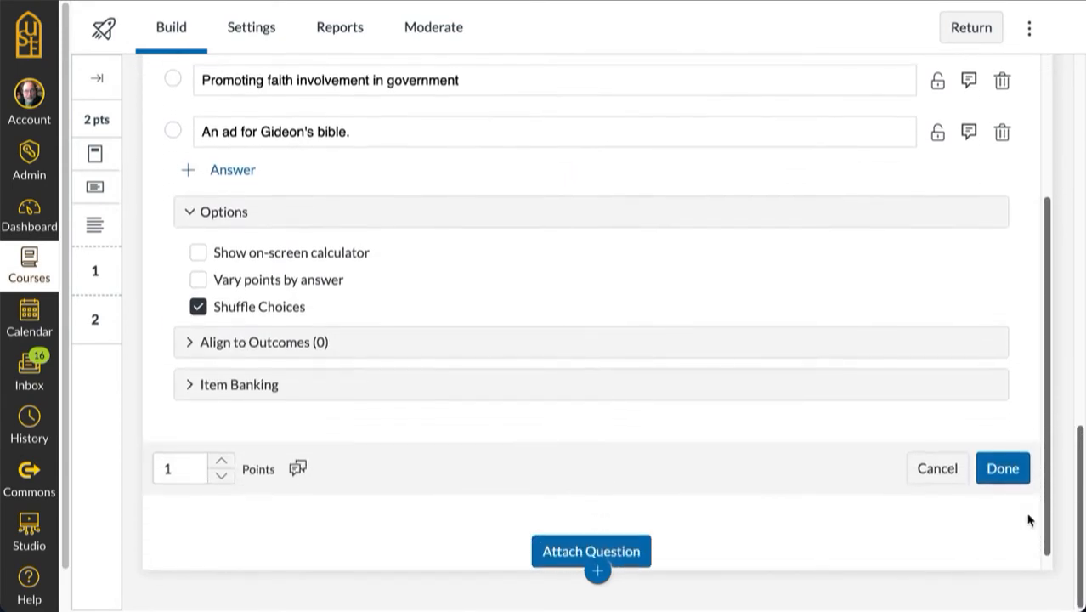
{"action": "left_click", "coordinate": [1000, 464]}
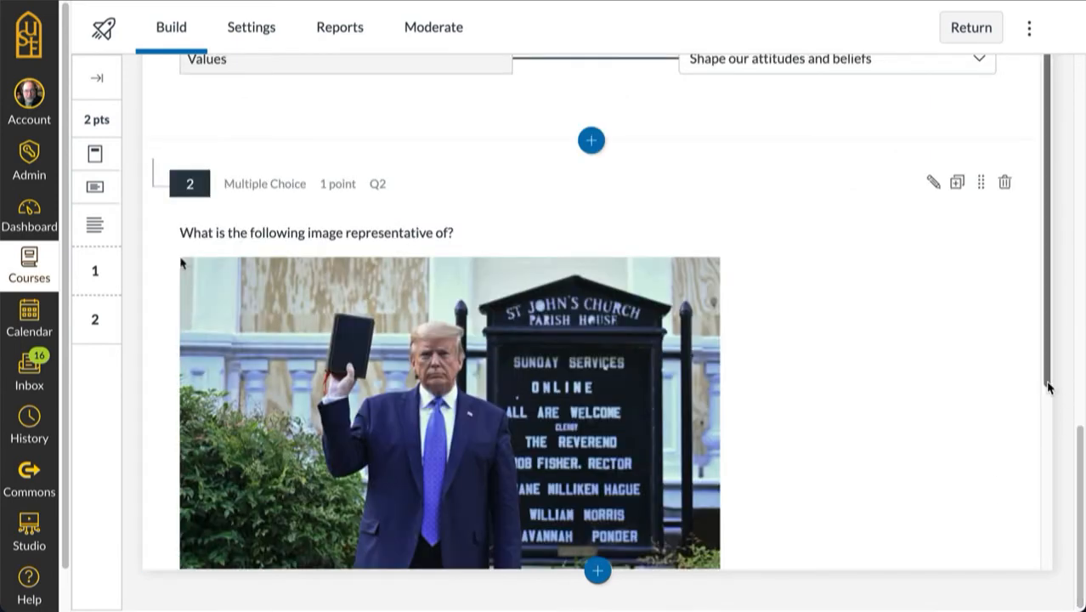
Step: Preview the quiz as a student and play part of the embedded pandering video before pausing it
{"action": "scroll", "coordinate": [1049, 297], "scroll_direction": "up", "scroll_amount": 1}
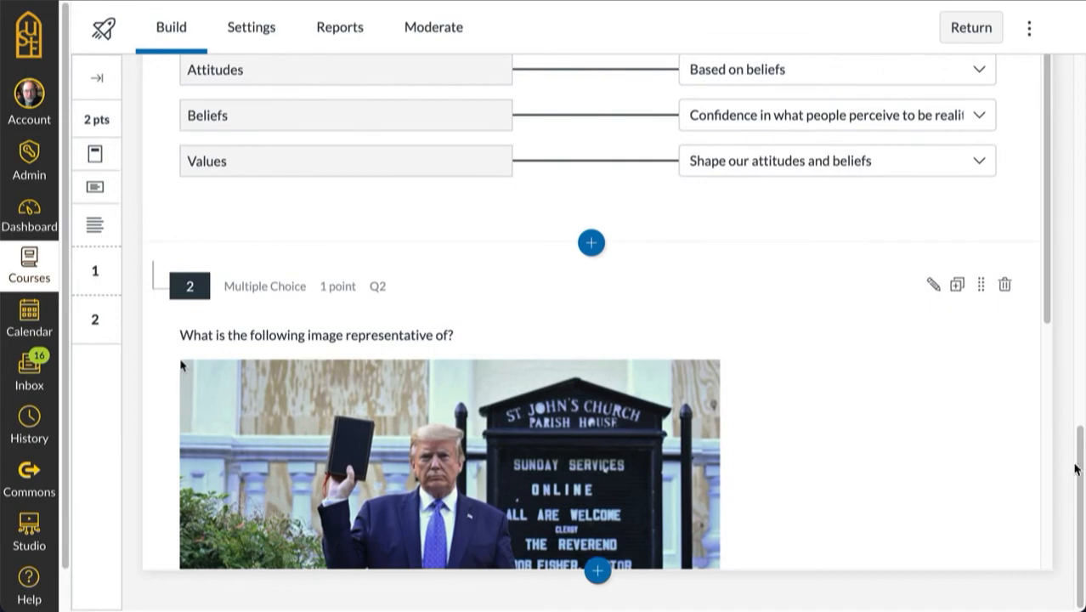
{"action": "left_click_drag", "start_coordinate": [1046, 315], "coordinate": [1060, 524]}
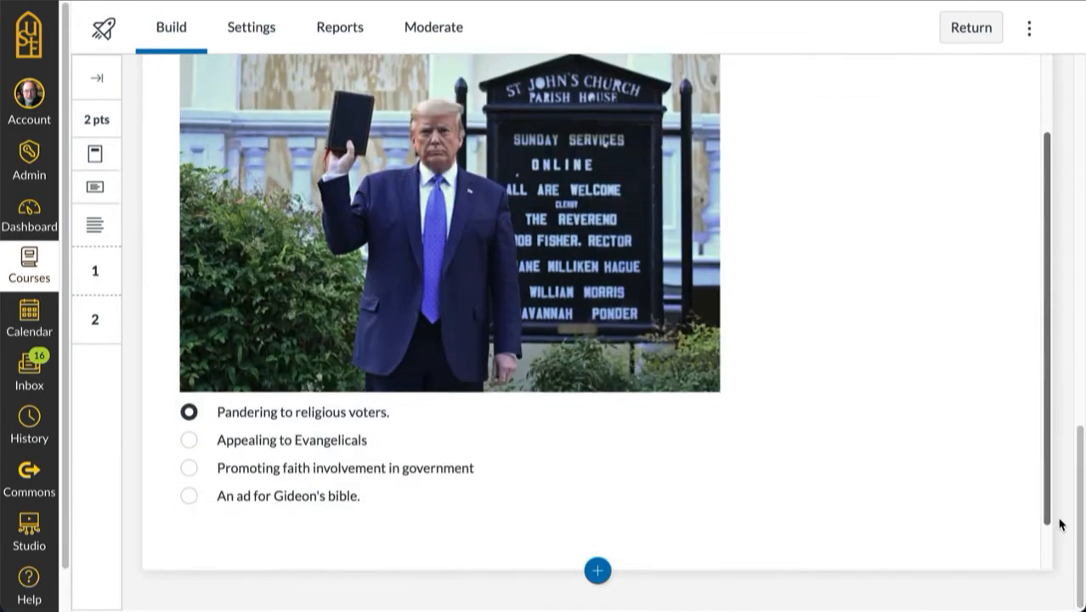
{"action": "scroll", "coordinate": [1060, 524], "scroll_direction": "down", "scroll_amount": 1}
{"action": "scroll", "coordinate": [1060, 524], "scroll_direction": "up", "scroll_amount": 2}
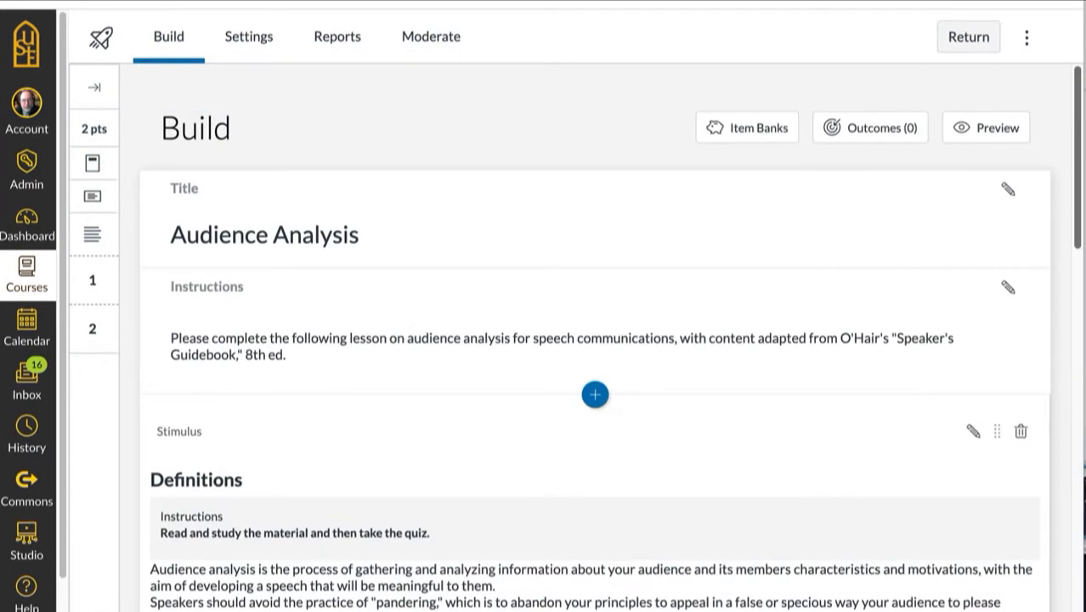
{"action": "left_click", "coordinate": [996, 127]}
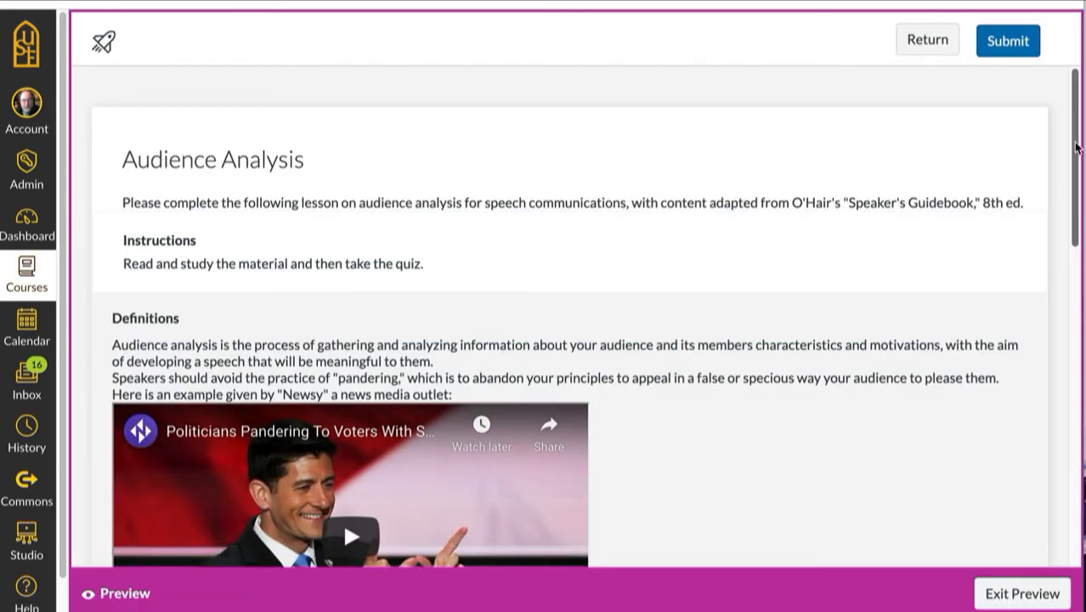
{"action": "left_click_drag", "start_coordinate": [1072, 149], "coordinate": [1082, 235]}
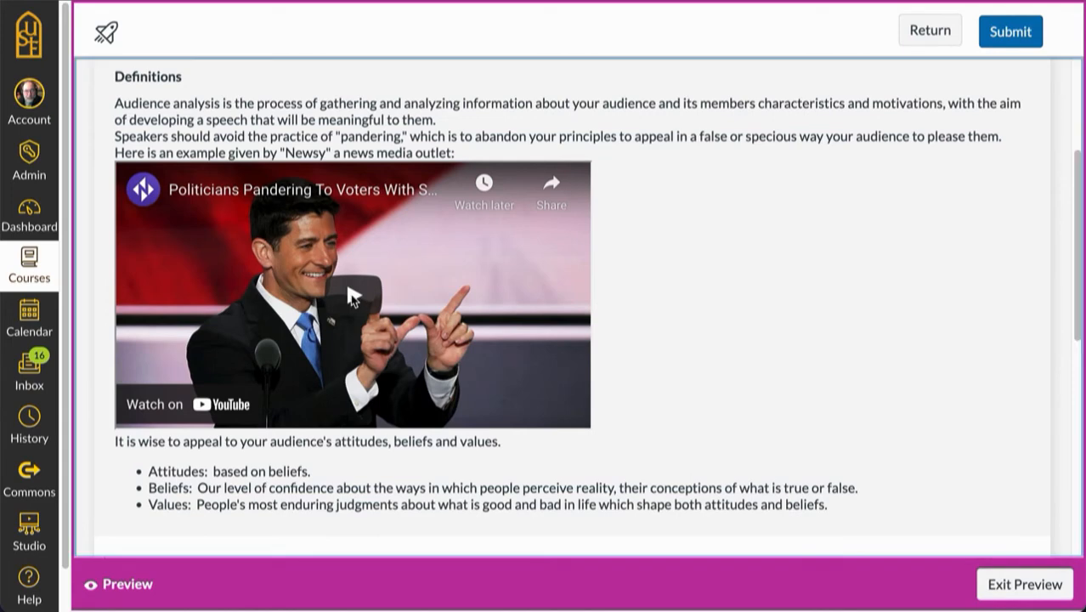
{"action": "left_click", "coordinate": [354, 299]}
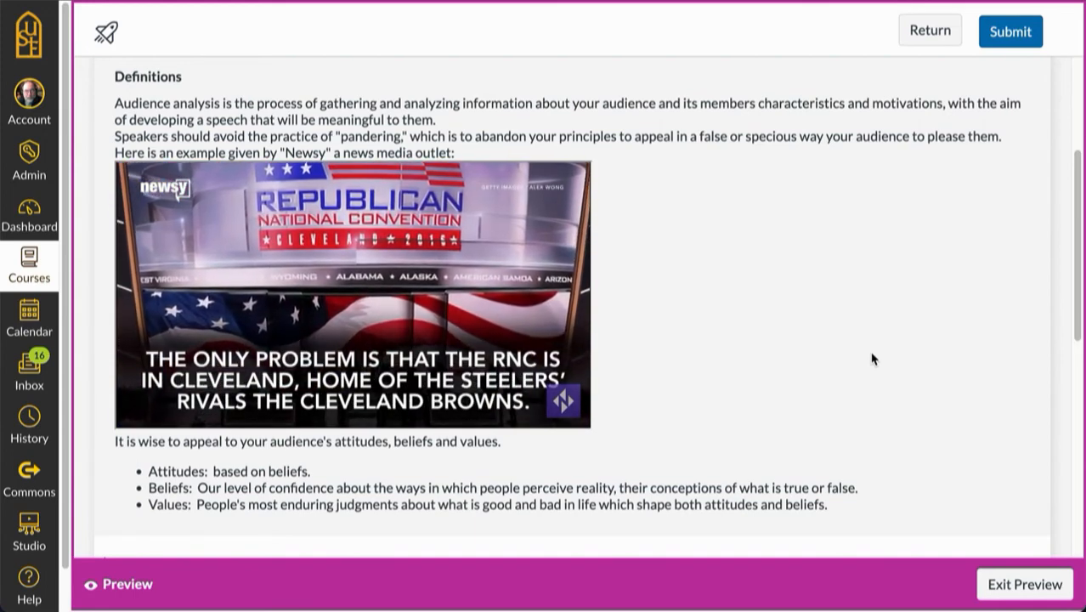
{"action": "mouse_move", "coordinate": [396, 350]}
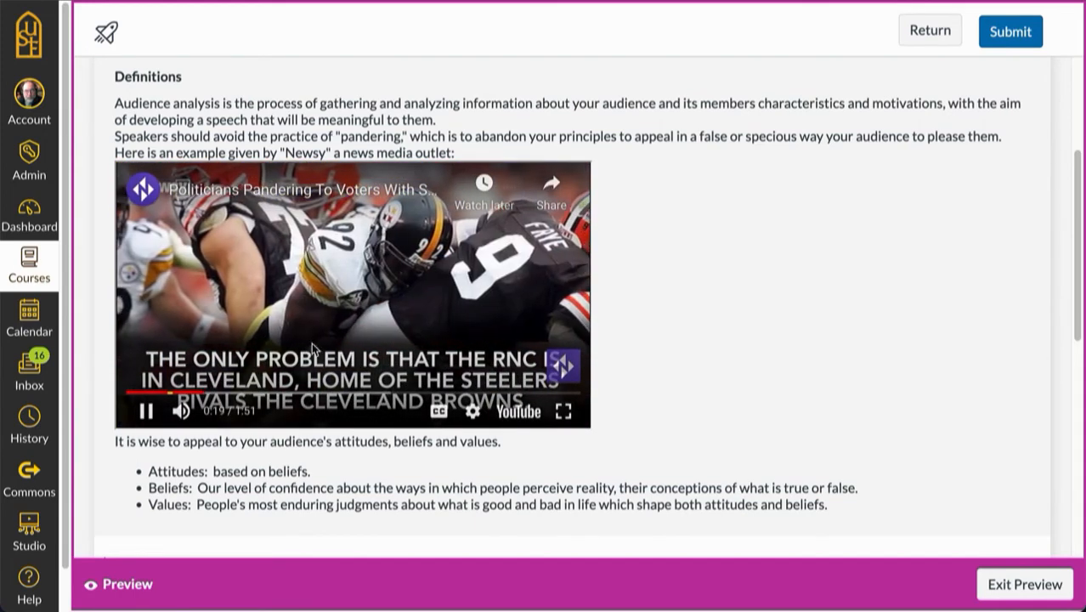
{"action": "left_click", "coordinate": [146, 411]}
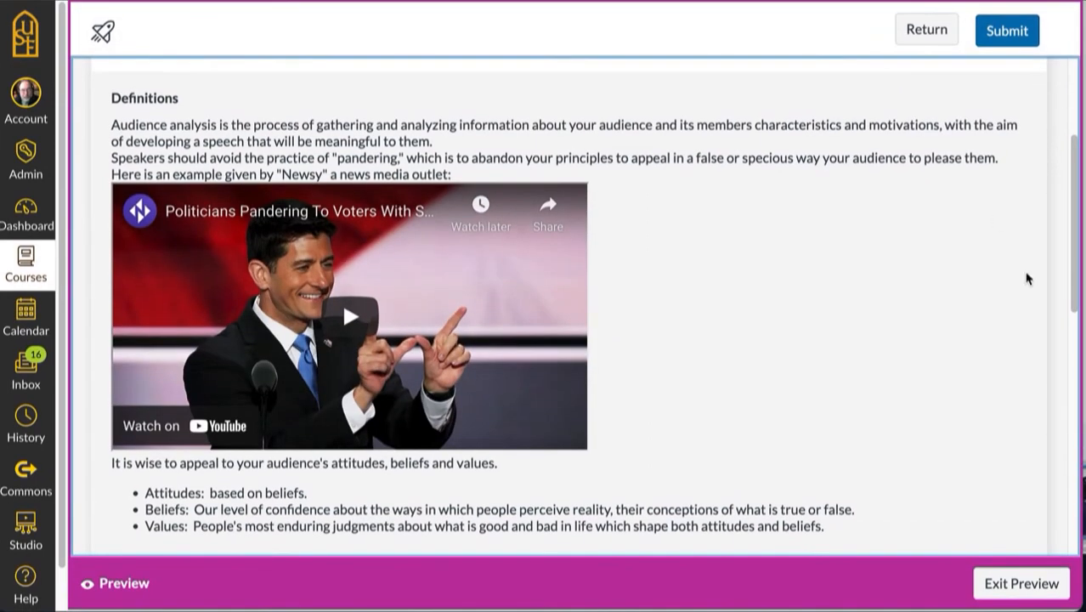
Step: In the preview, match Attitudes to "Based on beliefs", Values to "Shape our attitudes and beliefs" and Beliefs to "Confidence in what people perceive to be reality."
{"action": "left_click_drag", "start_coordinate": [1079, 289], "coordinate": [1058, 446]}
{"action": "left_click", "coordinate": [991, 230]}
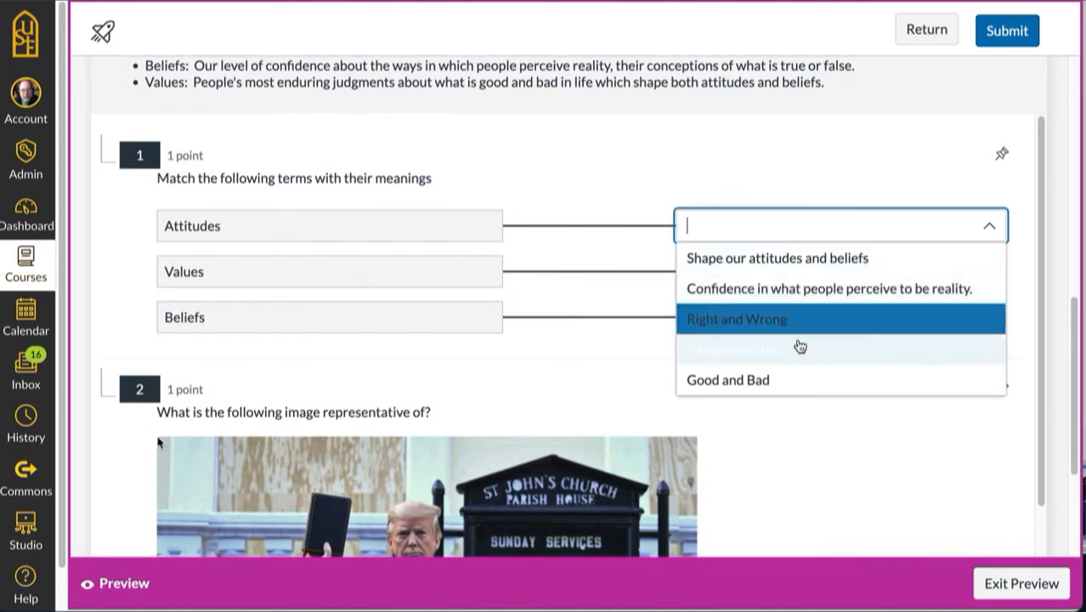
{"action": "left_click", "coordinate": [731, 350]}
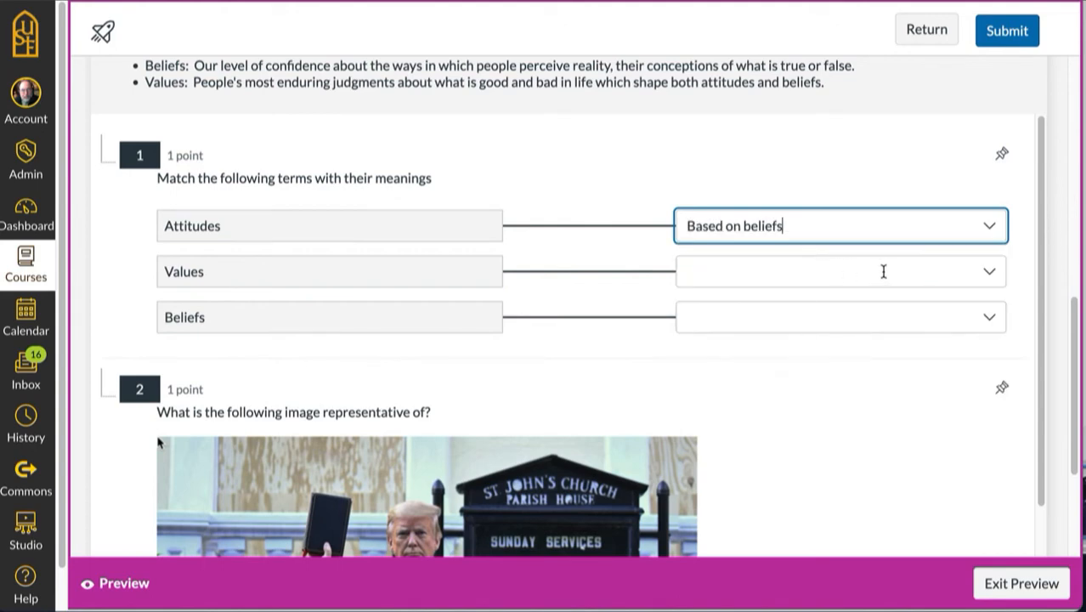
{"action": "left_click", "coordinate": [989, 274]}
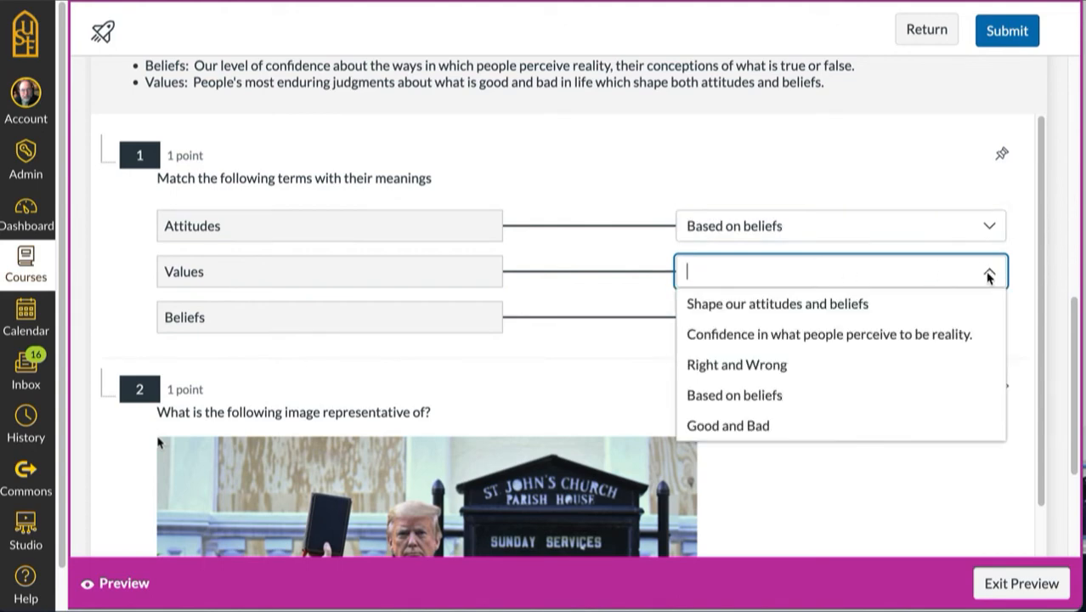
{"action": "left_click", "coordinate": [796, 304]}
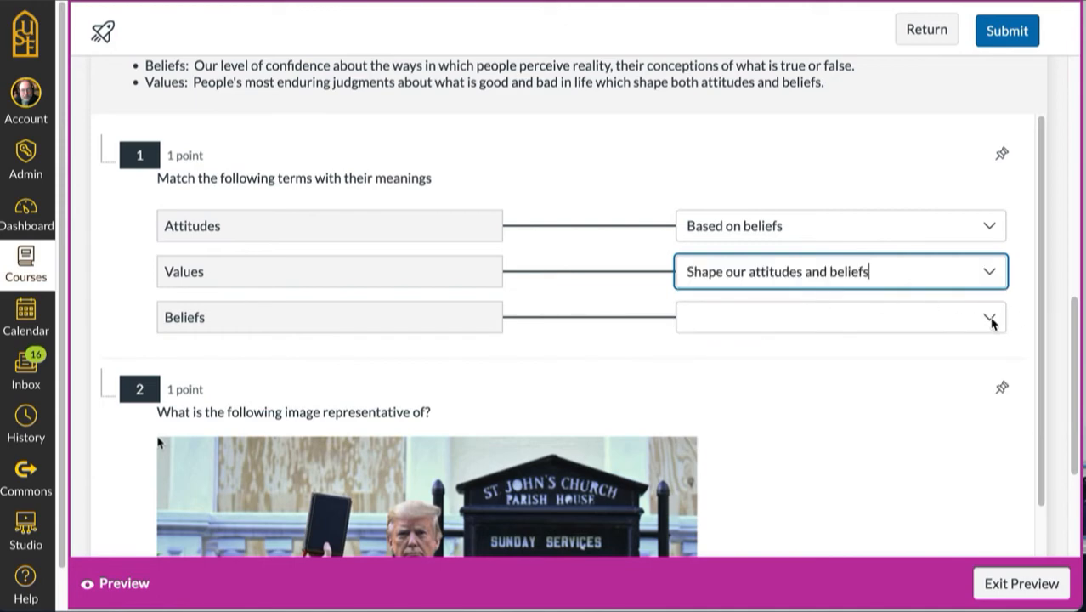
{"action": "left_click", "coordinate": [990, 319]}
{"action": "left_click", "coordinate": [932, 382]}
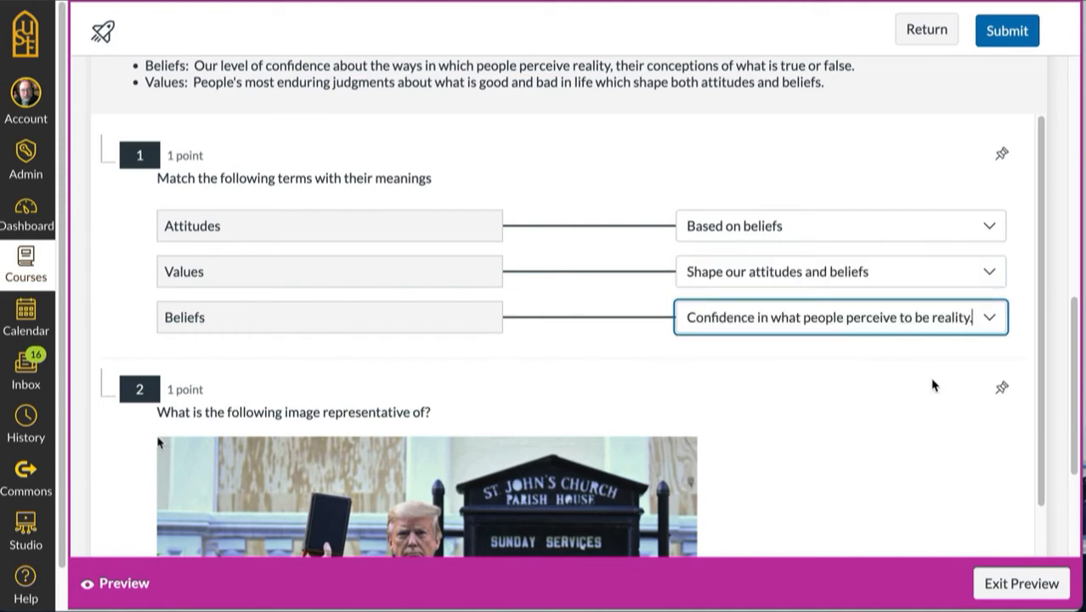
Step: Answer question 2 in the preview with "Pandering to religious voters." and submit the quiz to review its results
{"action": "left_click_drag", "start_coordinate": [1041, 342], "coordinate": [1050, 573]}
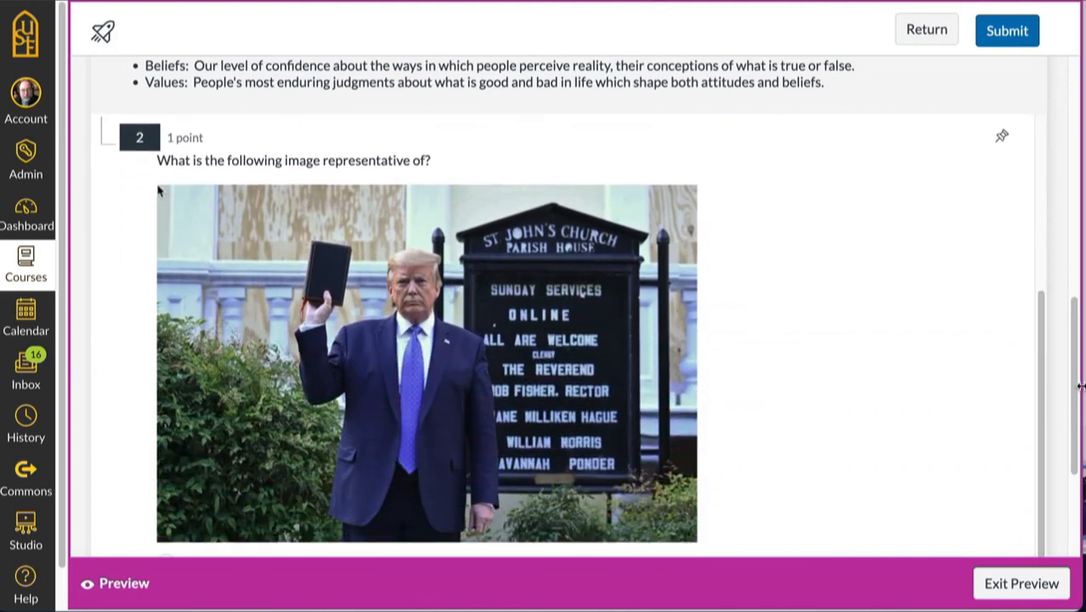
{"action": "left_click_drag", "start_coordinate": [1074, 393], "coordinate": [1072, 492]}
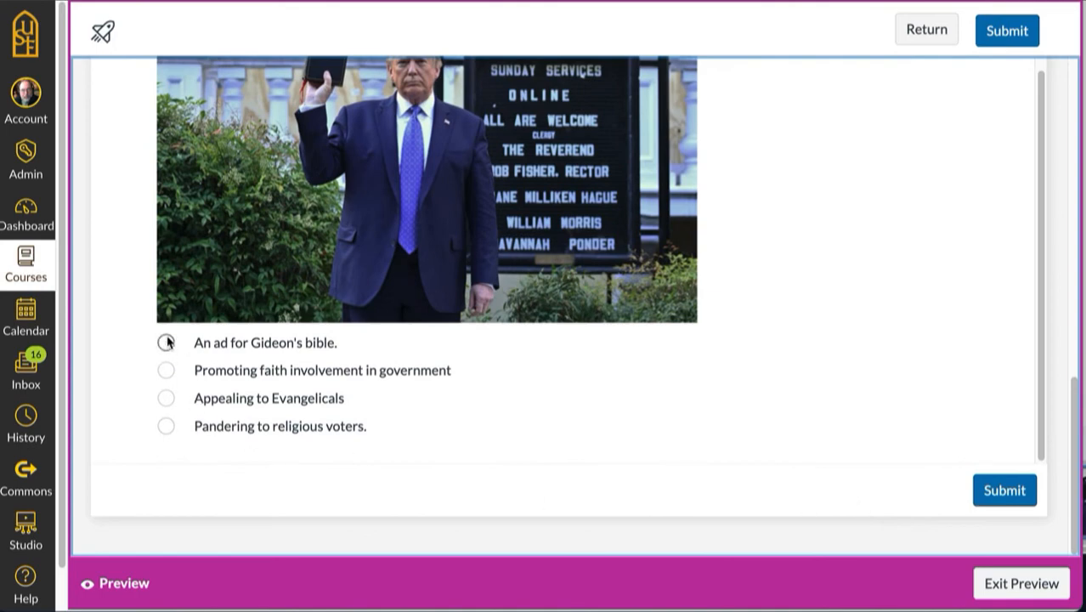
{"action": "left_click", "coordinate": [166, 426]}
{"action": "left_click", "coordinate": [995, 490]}
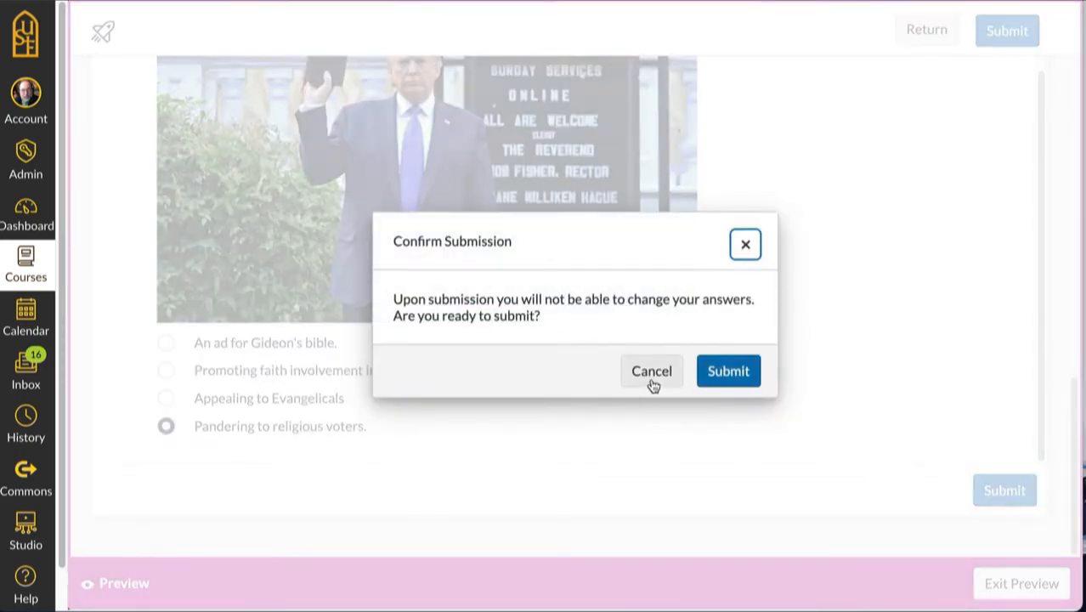
{"action": "left_click", "coordinate": [728, 379]}
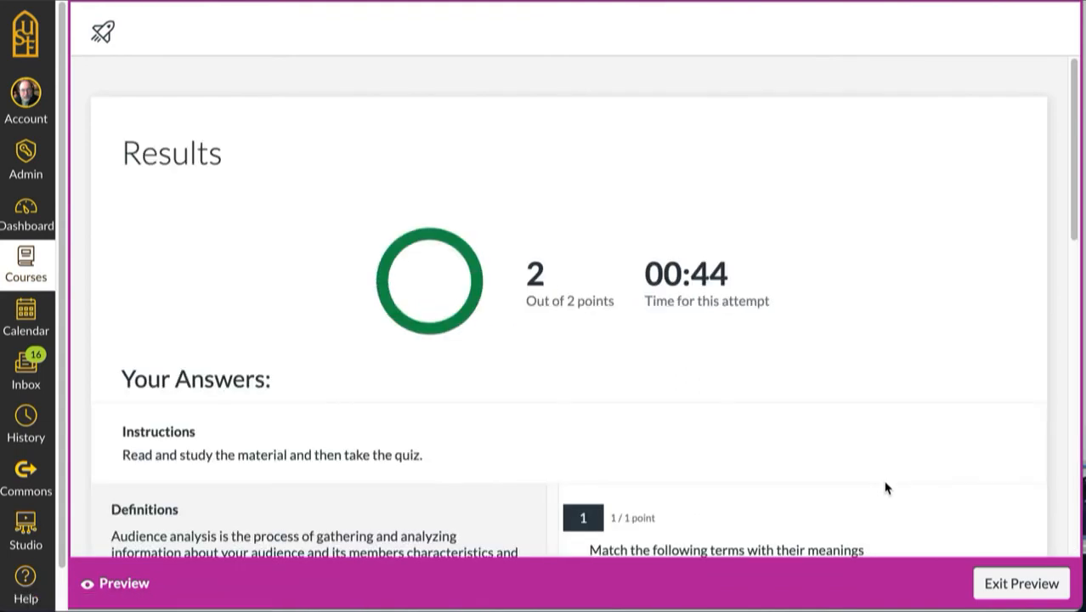
{"action": "left_click_drag", "start_coordinate": [1076, 229], "coordinate": [1056, 563]}
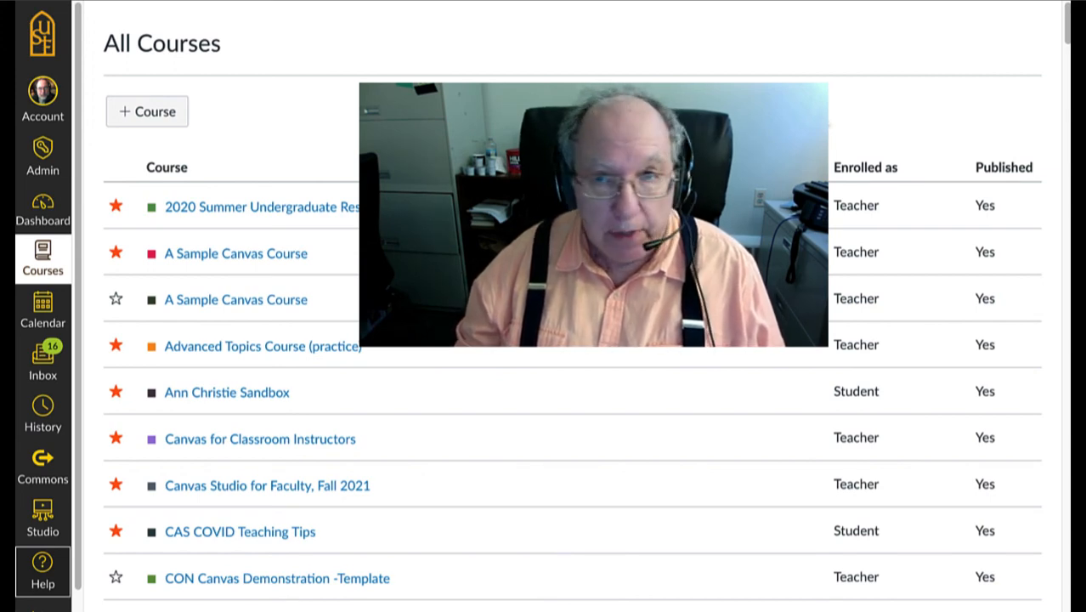
Step: Open the Canvas Guides from the Canvas help resources and go to the Canvas Instructors guides
{"action": "left_click", "coordinate": [45, 571]}
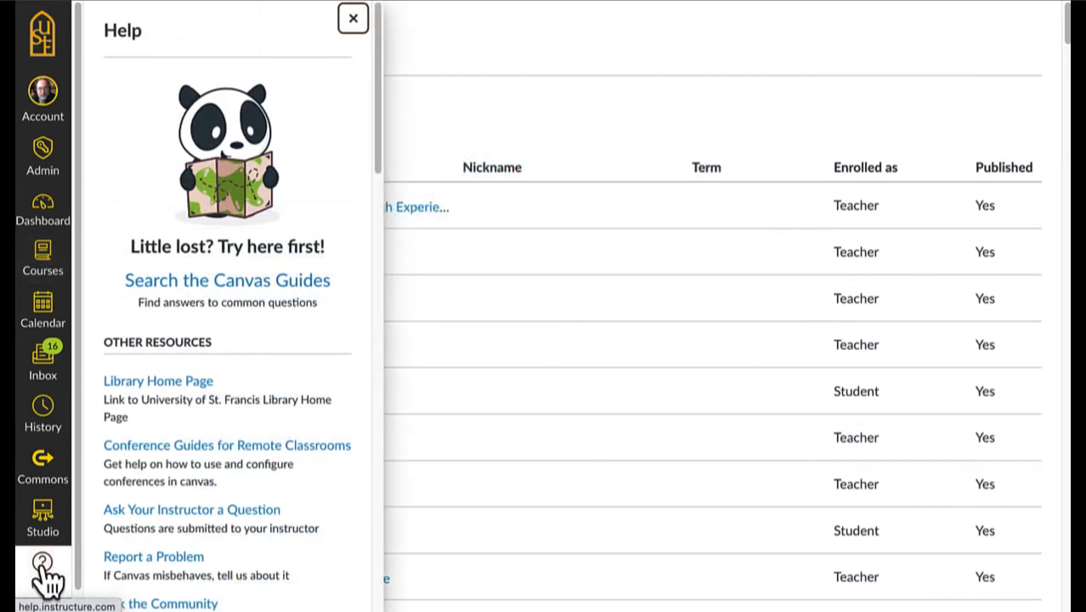
{"action": "left_click", "coordinate": [264, 282]}
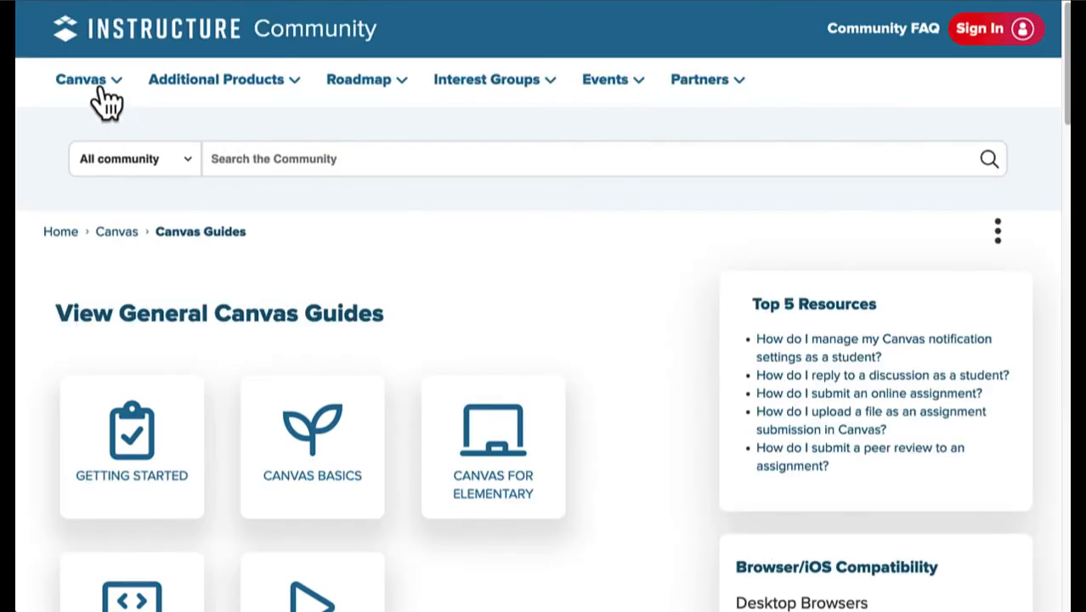
{"action": "mouse_move", "coordinate": [103, 98]}
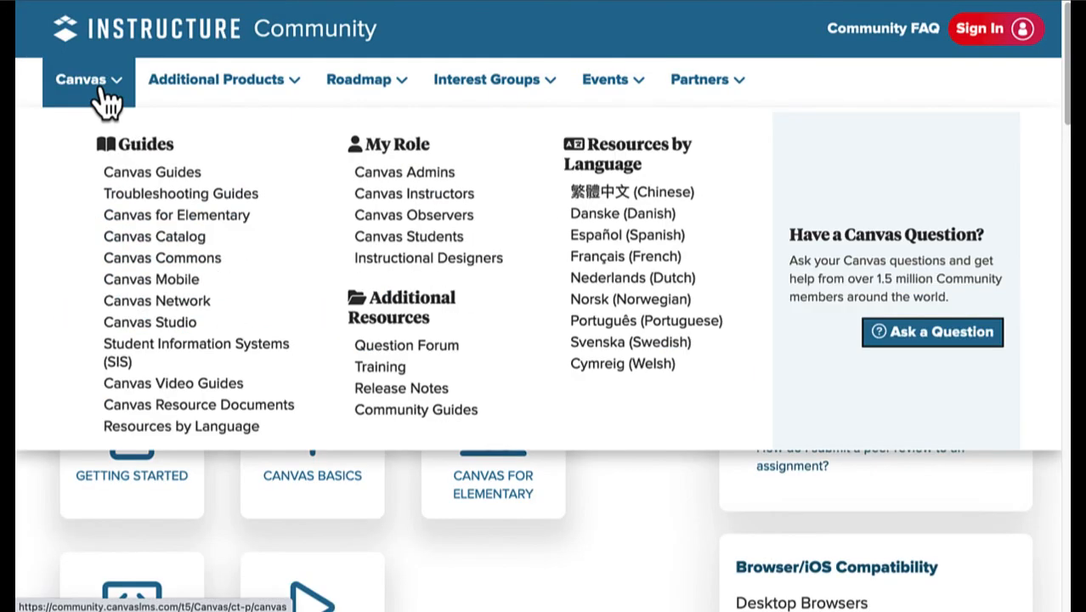
{"action": "left_click", "coordinate": [430, 197]}
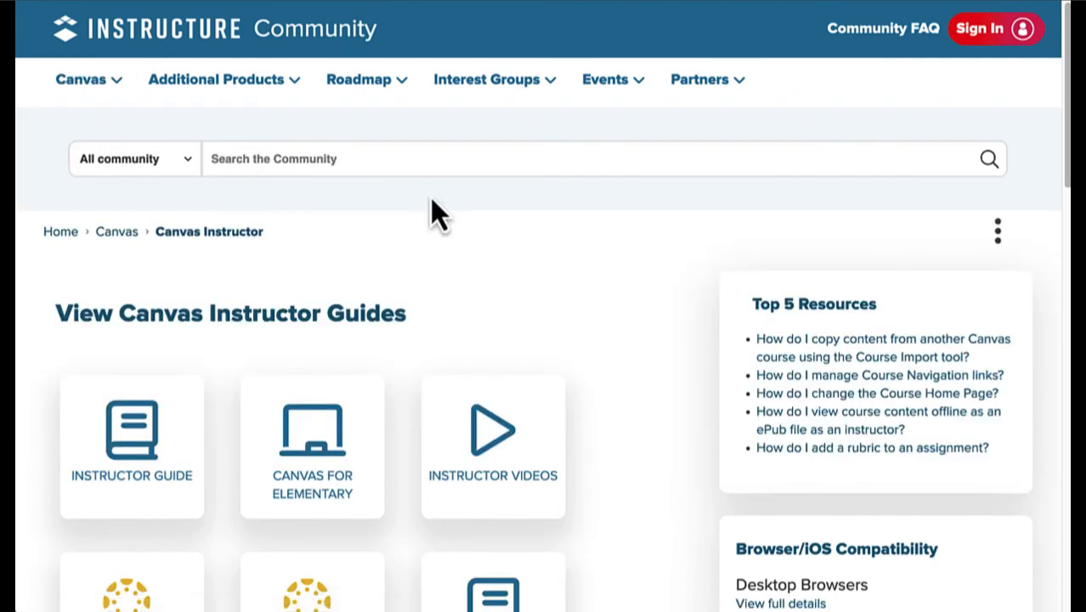
Step: Search for "new quizzes" with the scope limited to this category and look through the matching instructor guides
{"action": "type", "text": "new quizzes"}
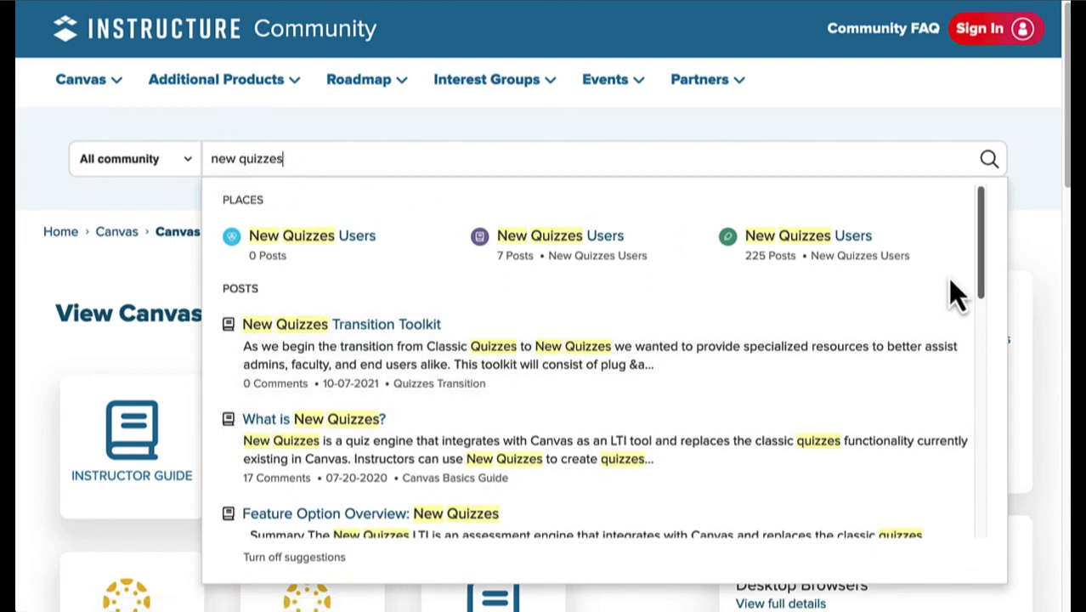
{"action": "left_click_drag", "start_coordinate": [978, 282], "coordinate": [978, 293]}
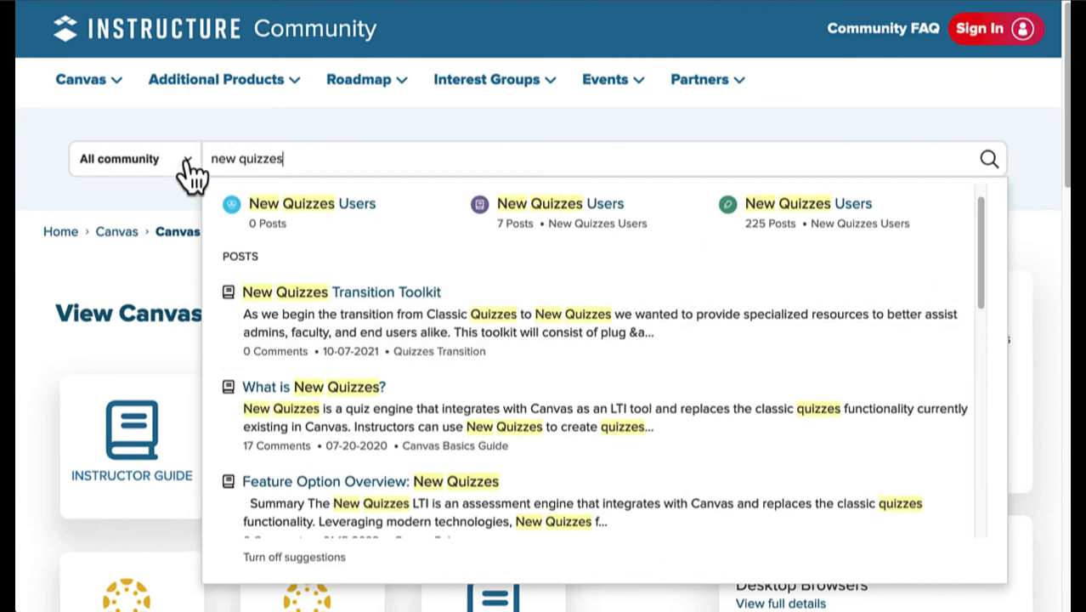
{"action": "left_click", "coordinate": [185, 166]}
{"action": "left_click", "coordinate": [168, 179]}
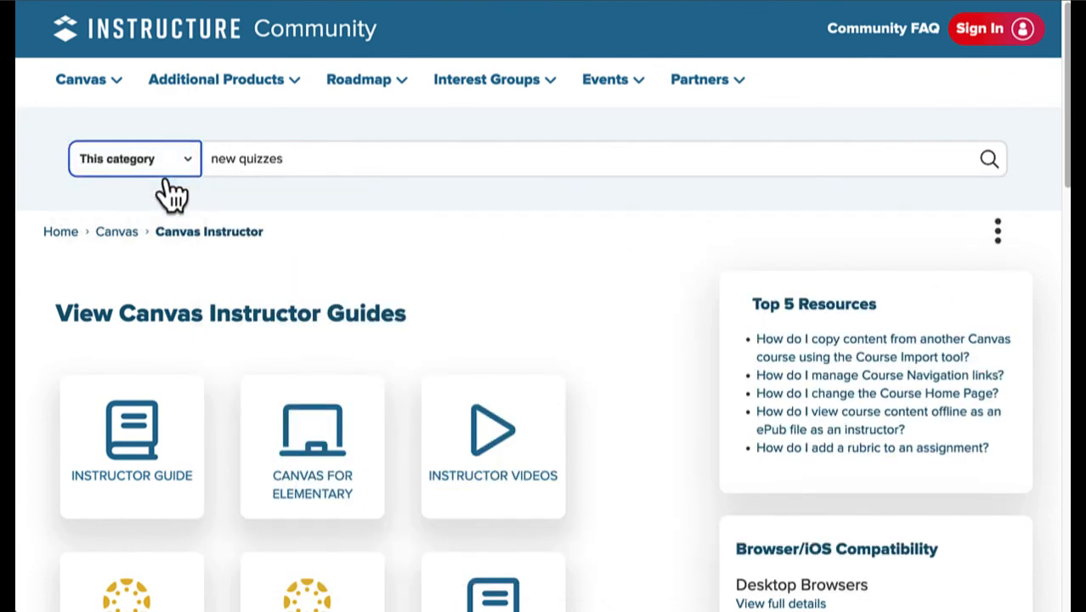
{"action": "left_click", "coordinate": [313, 156]}
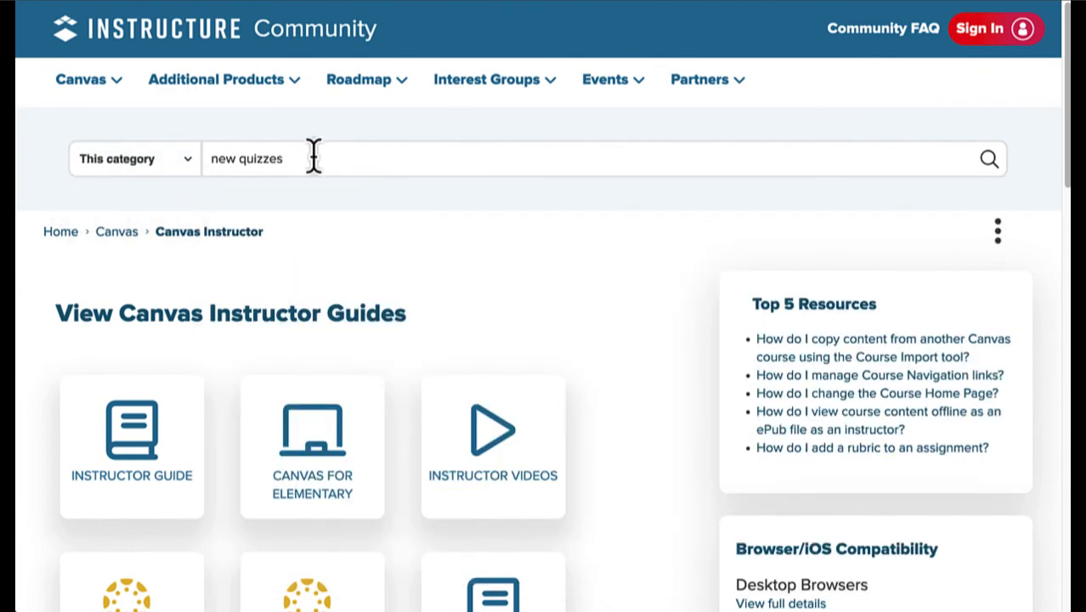
{"action": "key", "text": "Return"}
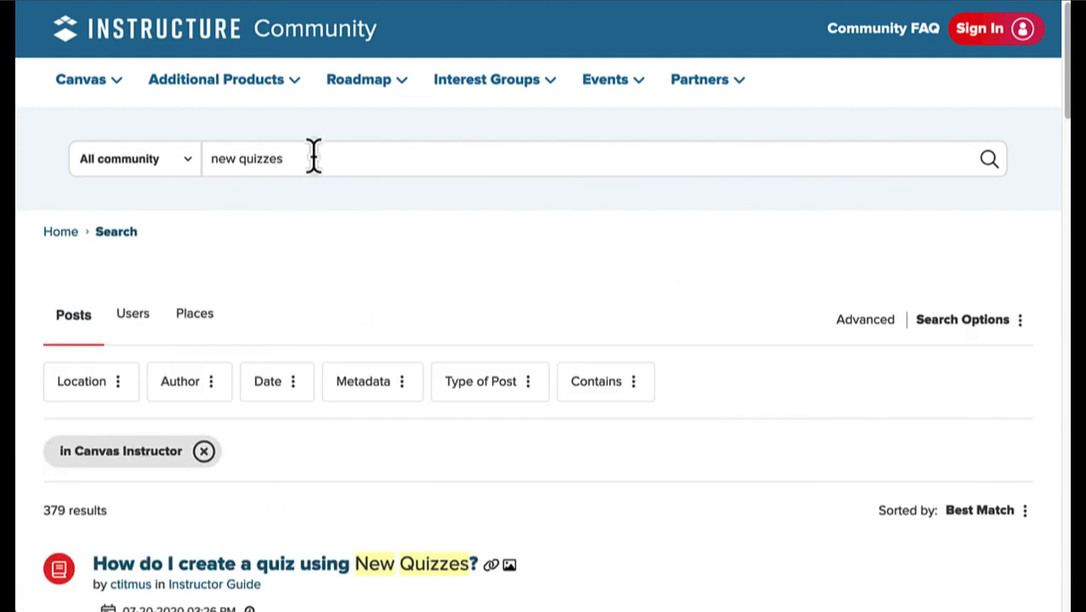
{"action": "left_click_drag", "start_coordinate": [1063, 128], "coordinate": [1067, 198]}
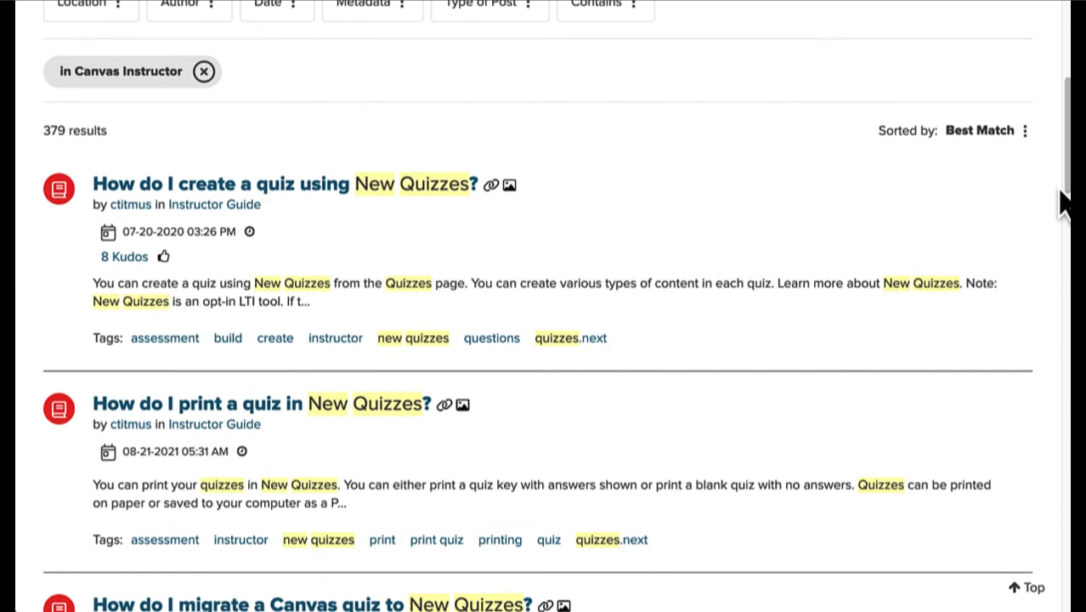